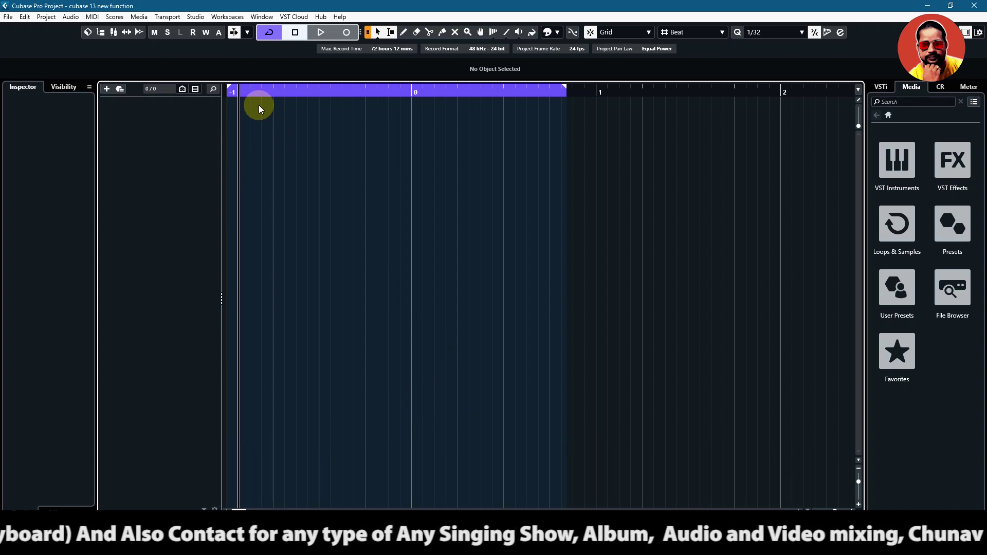
Return the project cursor to the start of the timeline and add one mono audio track named "vocal".
left_click_drag(240, 92, 223, 92)
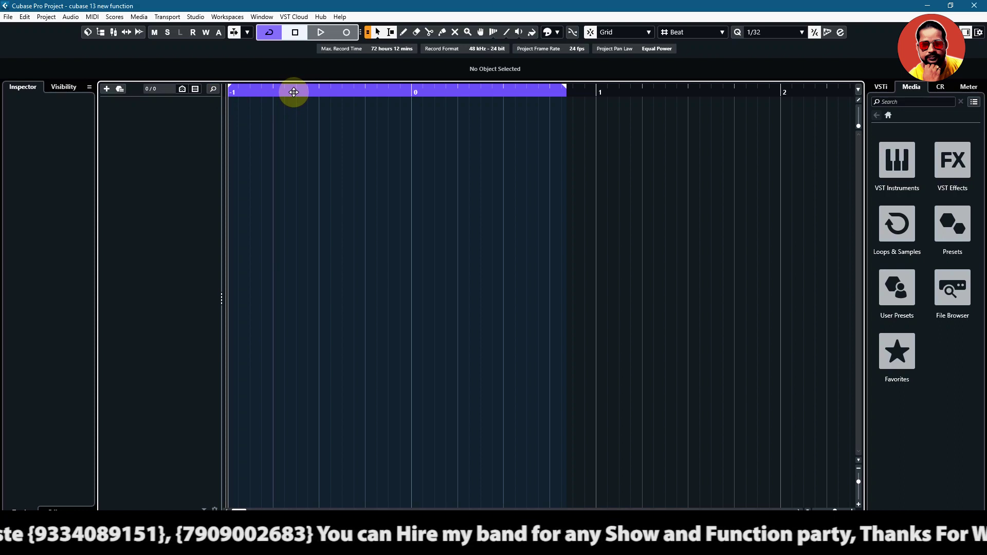
right_click(173, 115)
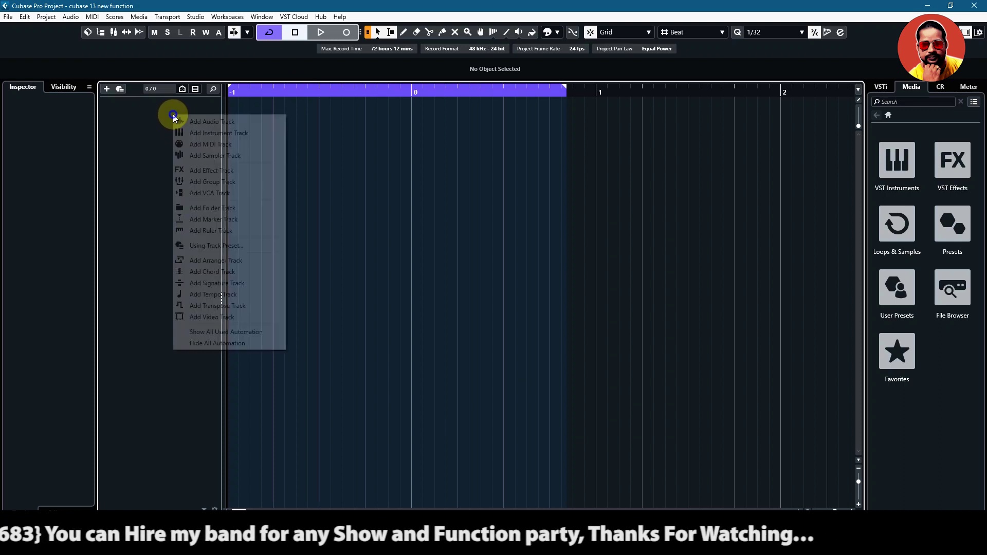
left_click(207, 122)
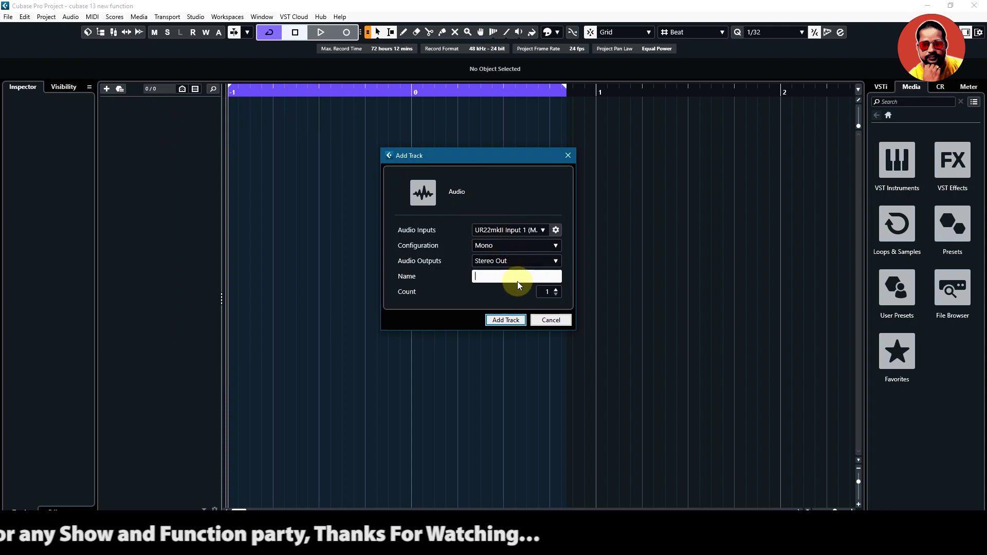
type("v")
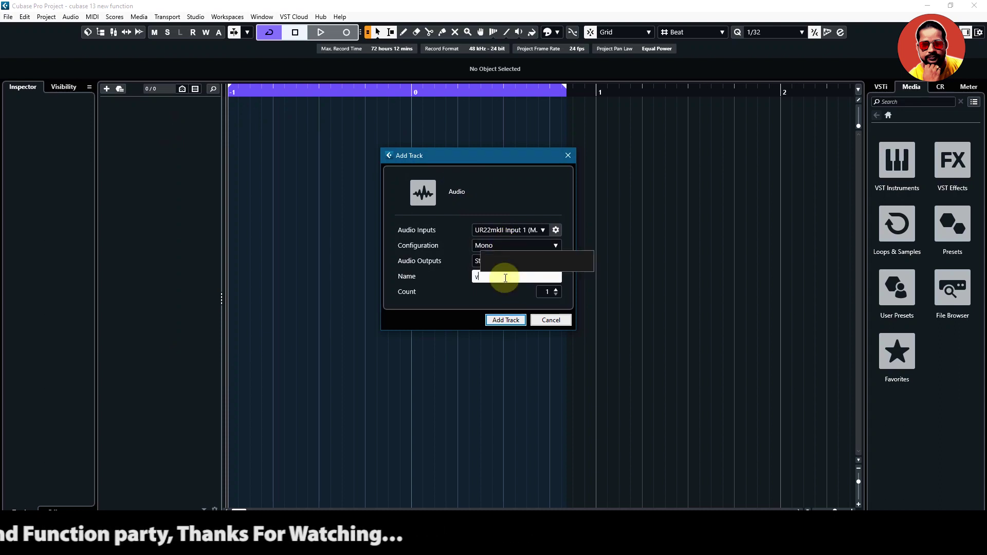
type("ocal")
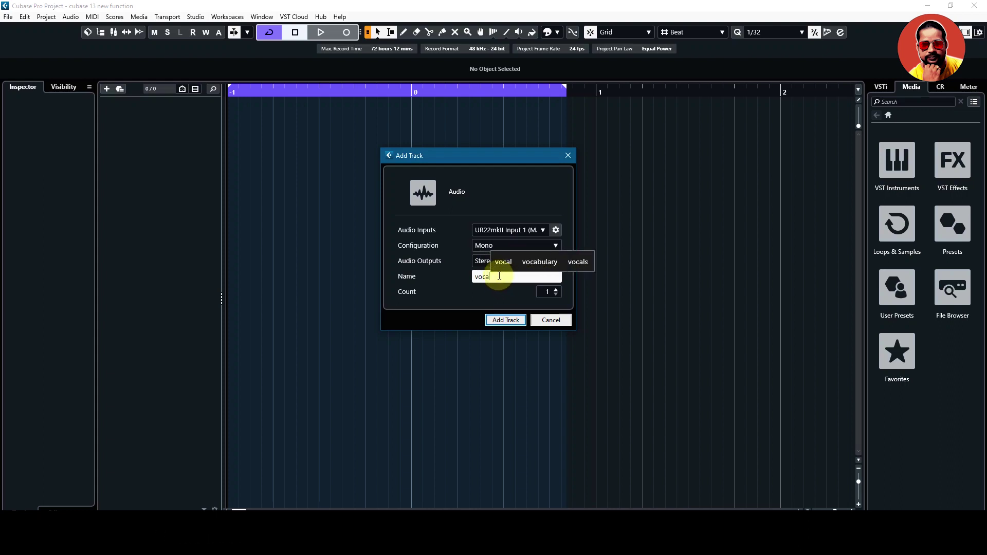
left_click(504, 262)
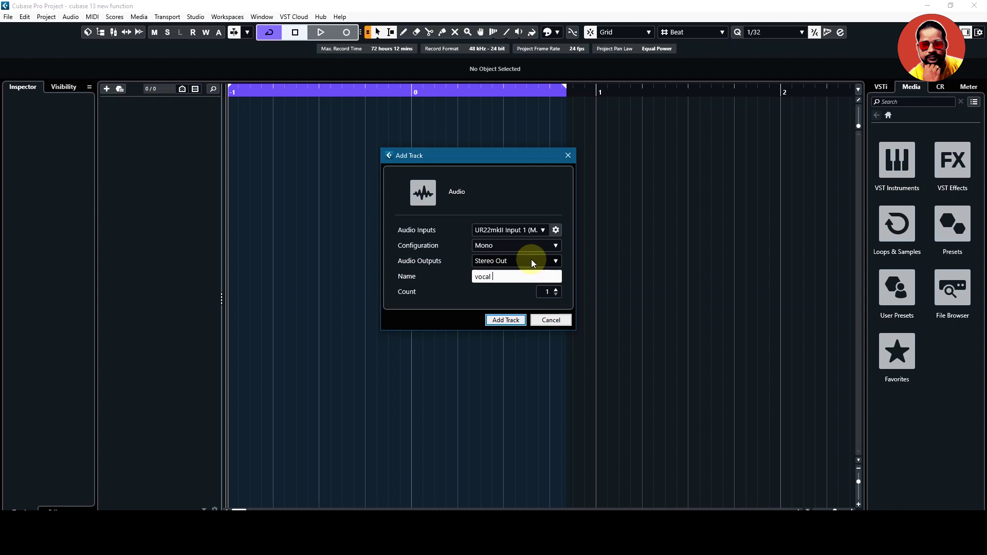
left_click(505, 320)
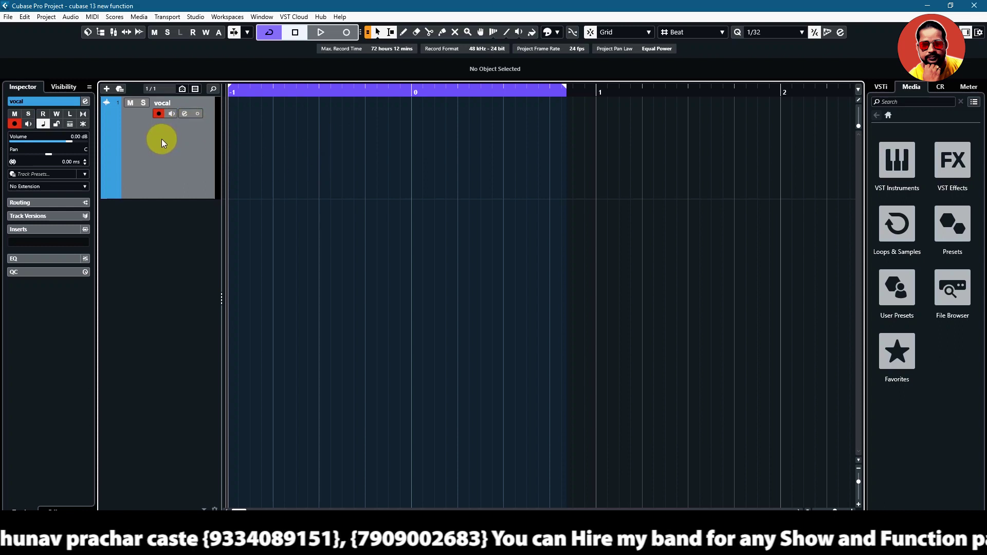
Check the Yamaha Steinberg USB ASIO driver's device and buffer size settings through Studio Setup, and close both dialogs.
left_click(195, 18)
left_click(161, 178)
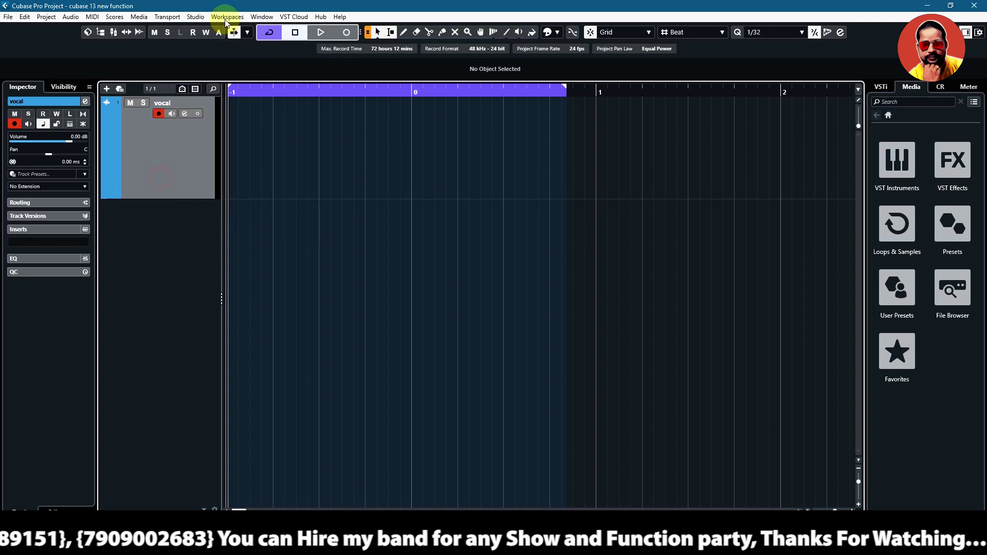
left_click(196, 18)
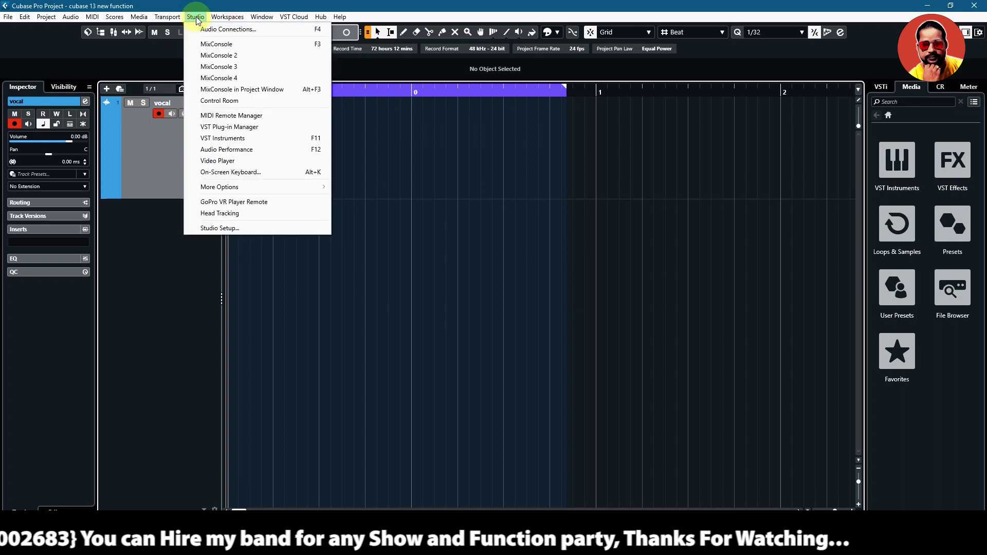
left_click(225, 229)
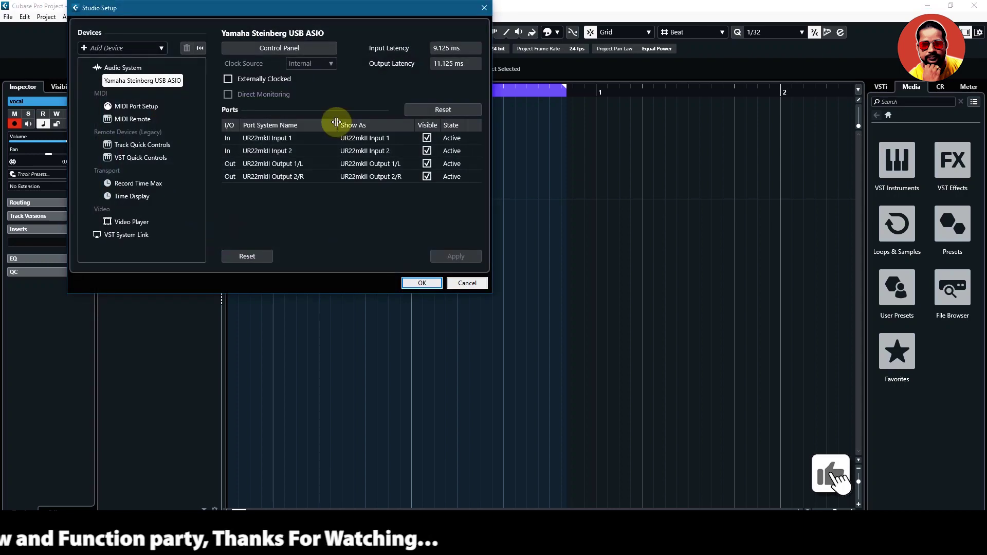
left_click_drag(263, 9, 267, 118)
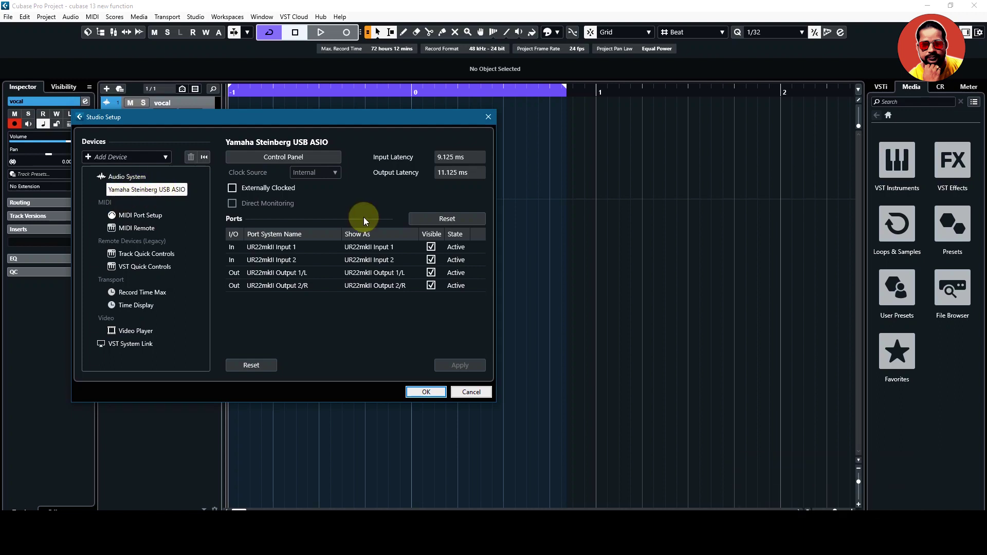
left_click(325, 157)
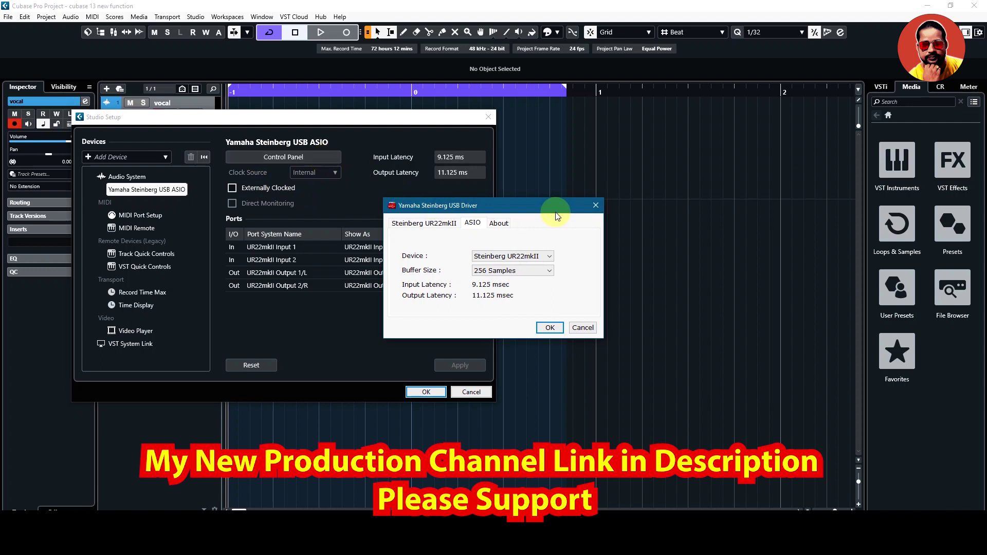
left_click_drag(544, 210, 405, 231)
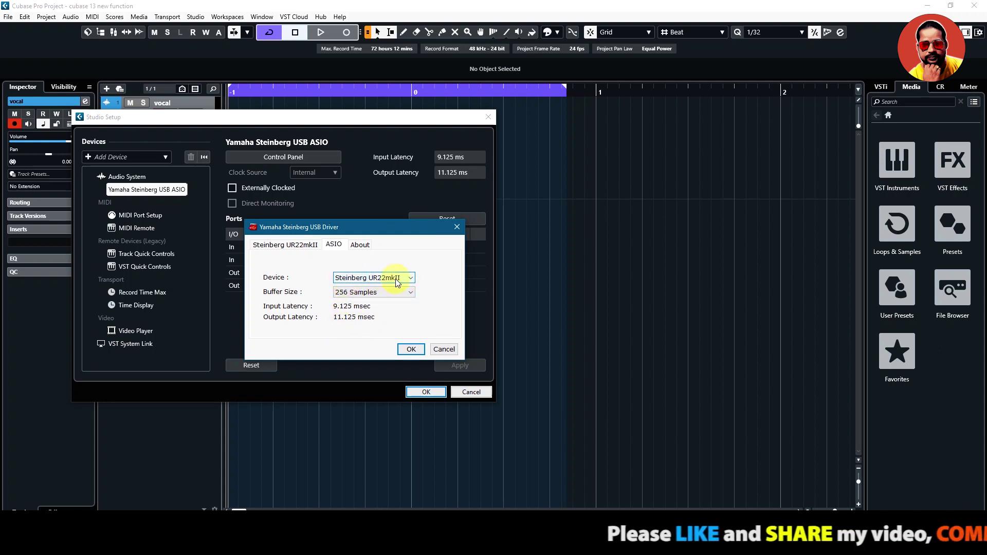
left_click(411, 278)
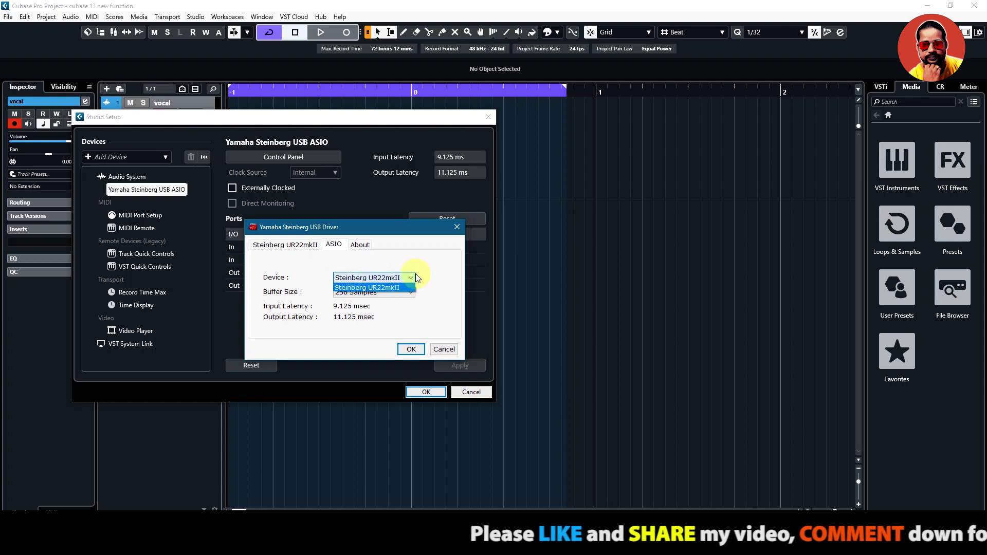
left_click(411, 278)
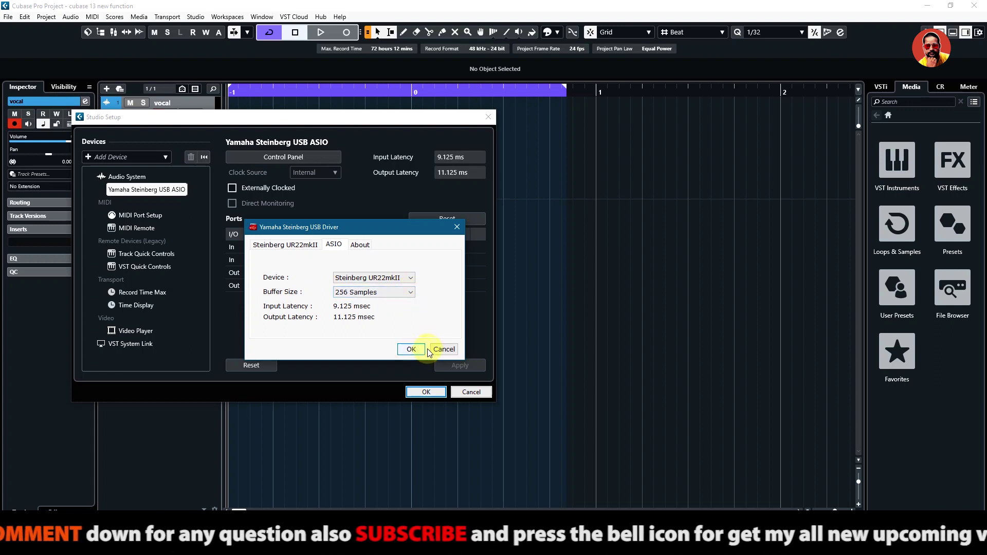
left_click(412, 350)
left_click(419, 391)
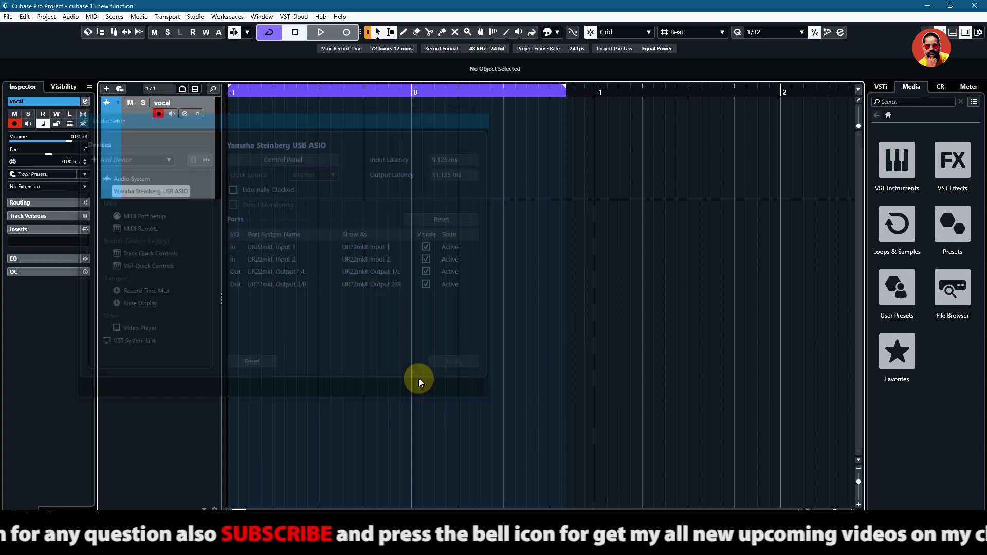
Turn on input monitoring for the vocal track.
left_click(170, 115)
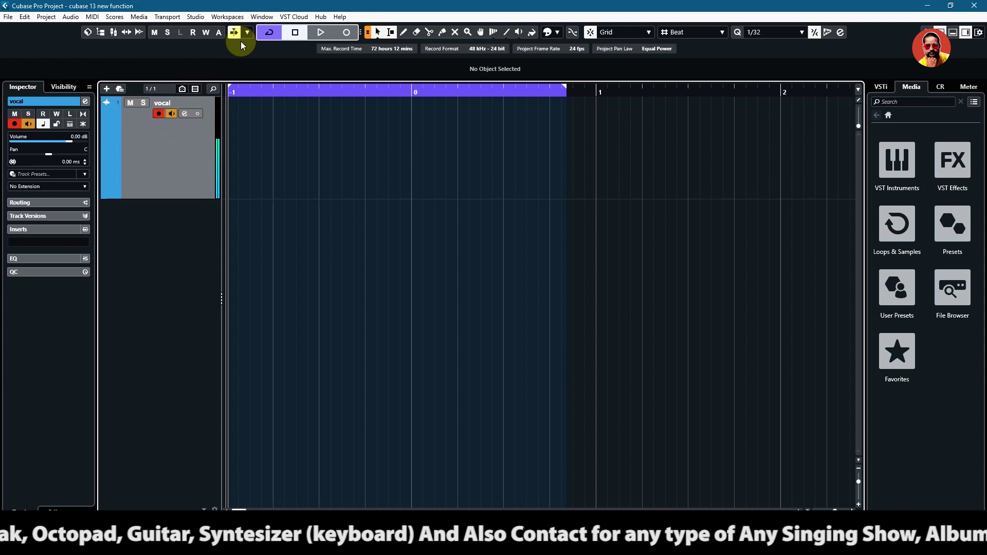
Set the Yamaha Steinberg USB driver's ASIO buffer size to 512 samples and accept the Studio Setup changes.
left_click(195, 17)
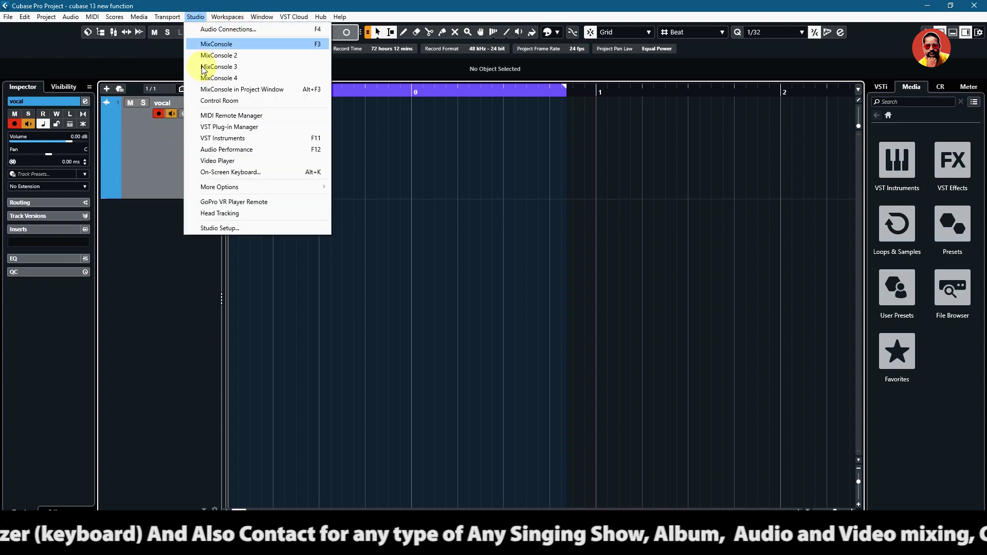
left_click(206, 229)
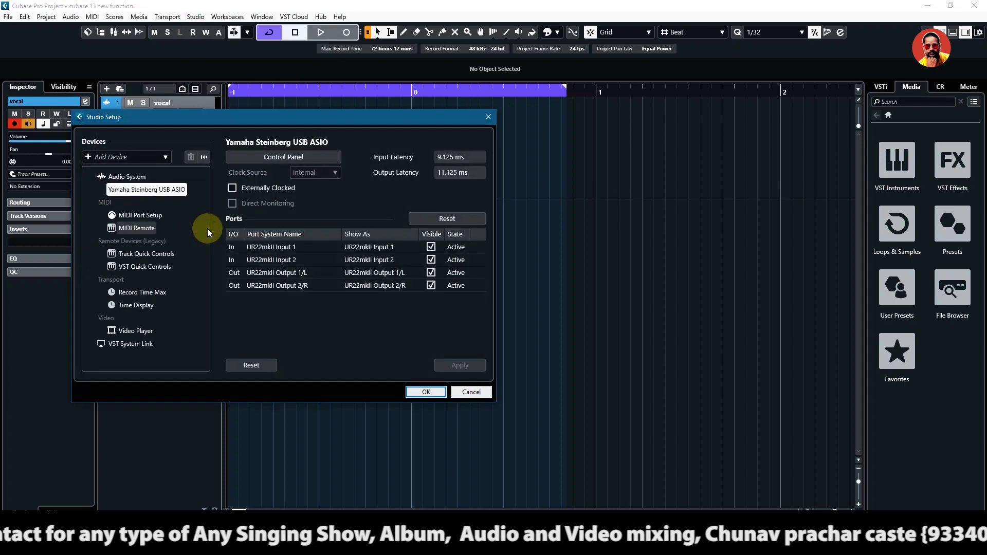
left_click(313, 156)
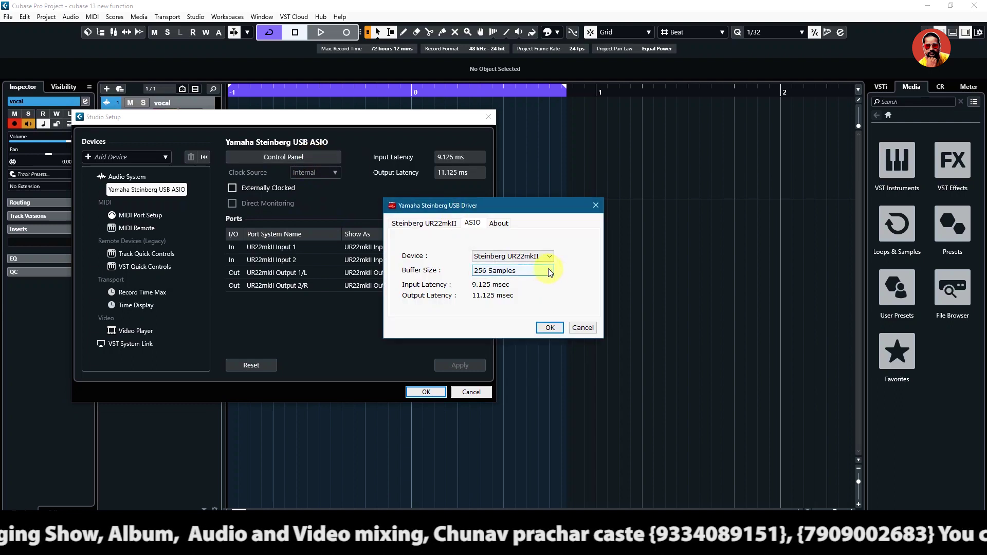
left_click(550, 271)
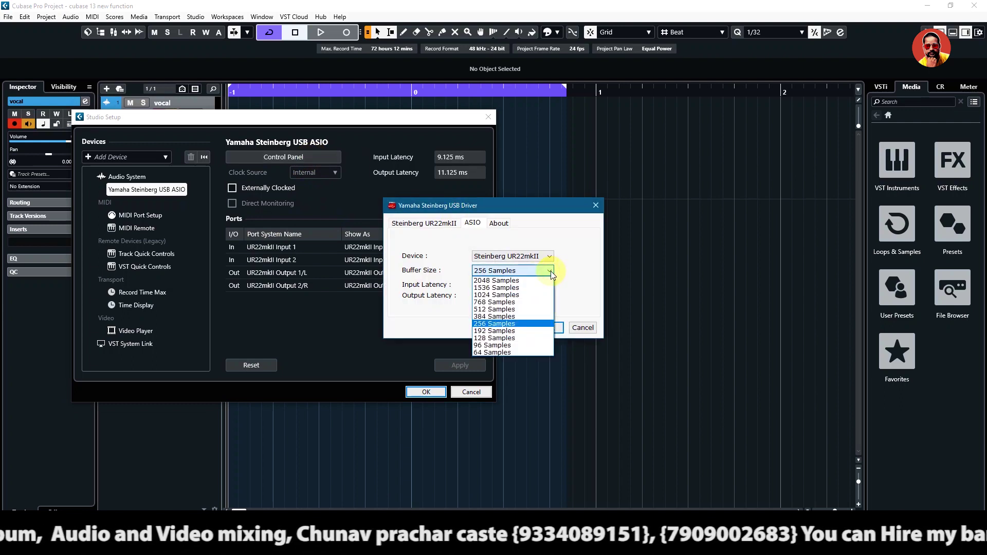
left_click(500, 310)
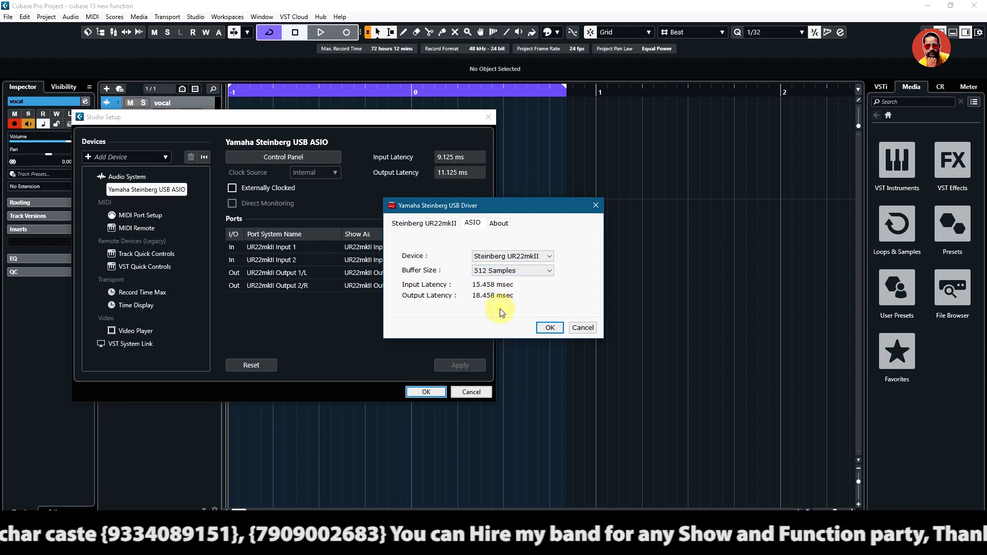
left_click(549, 329)
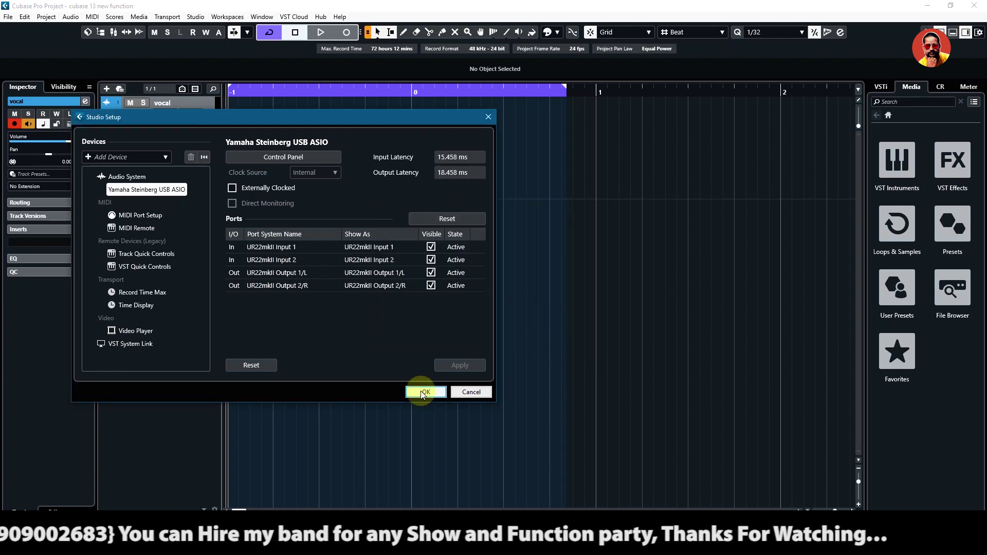
left_click(430, 394)
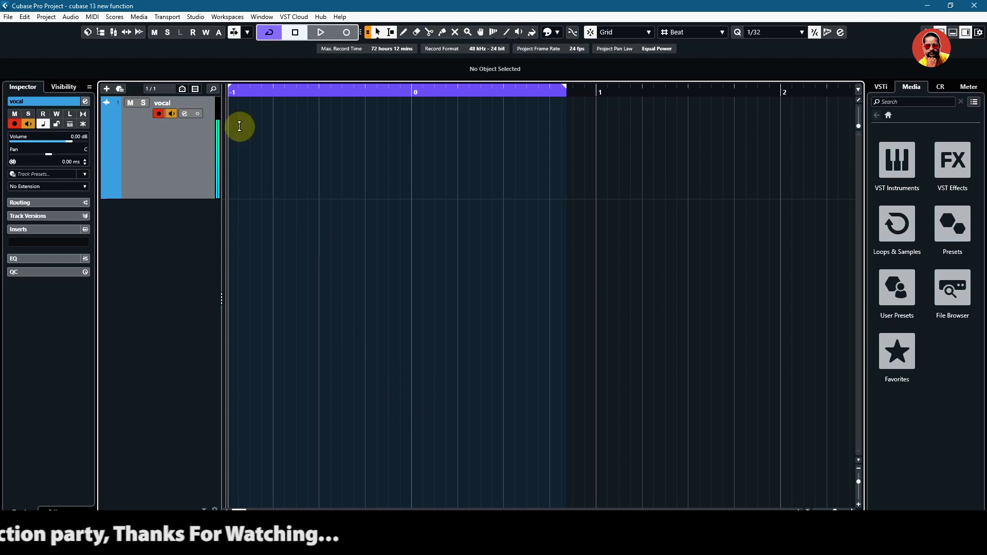
Try a 384-sample ASIO buffer in the Yamaha Steinberg USB driver, and settle on a buffer size of 256 samples.
left_click(197, 18)
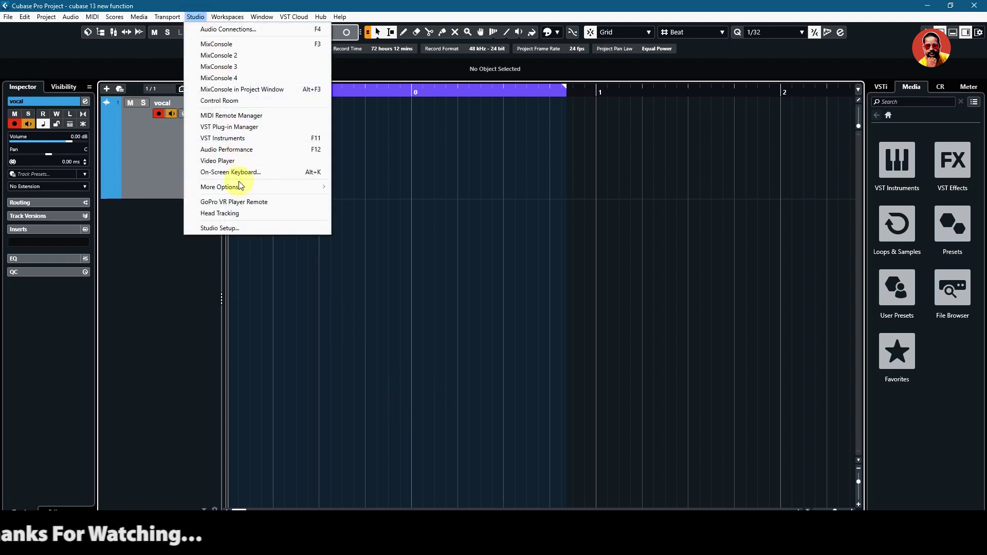
left_click(221, 229)
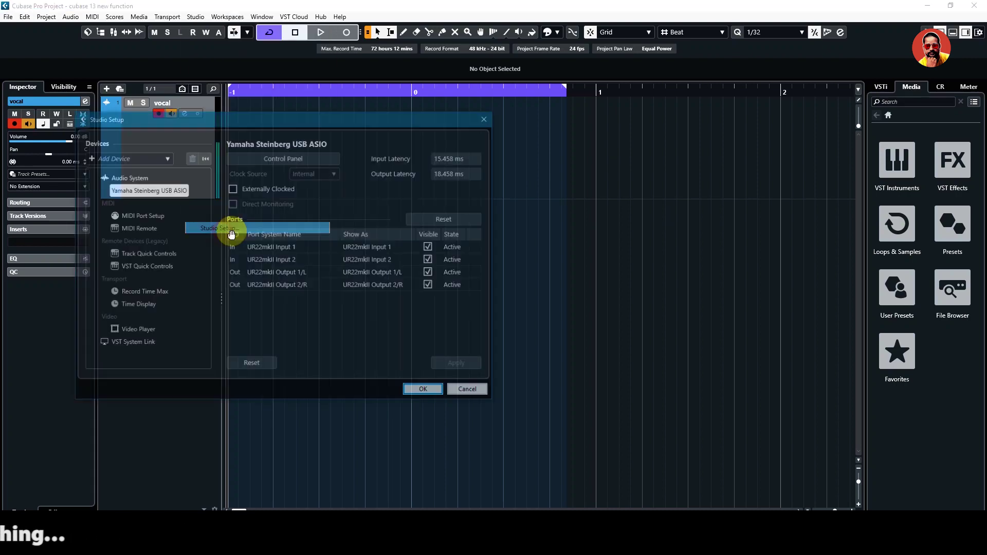
left_click(327, 156)
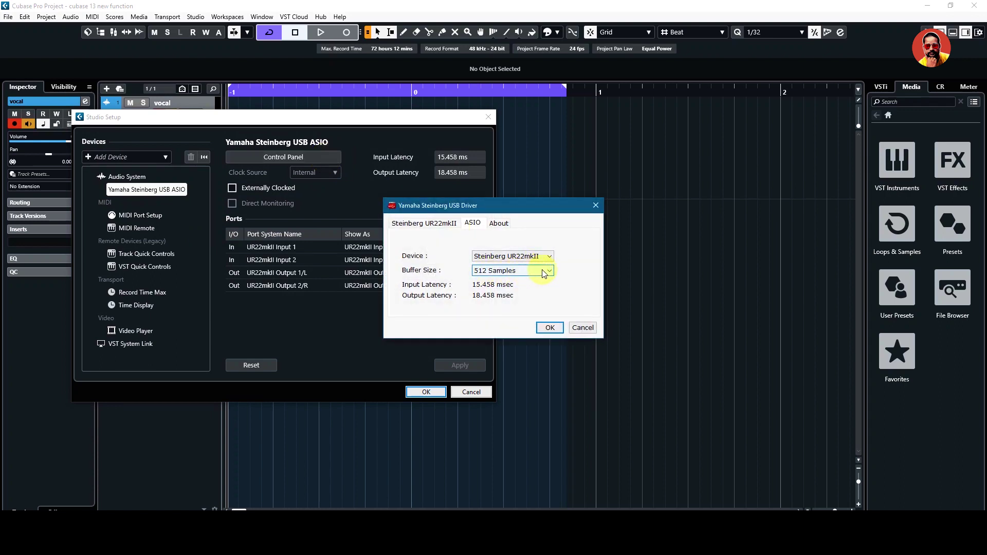
left_click(549, 272)
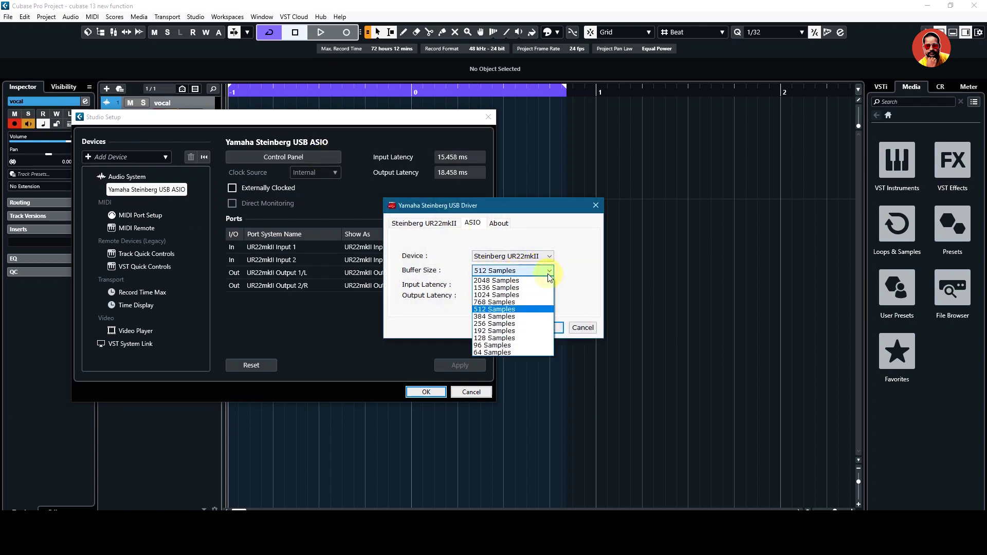
left_click(492, 317)
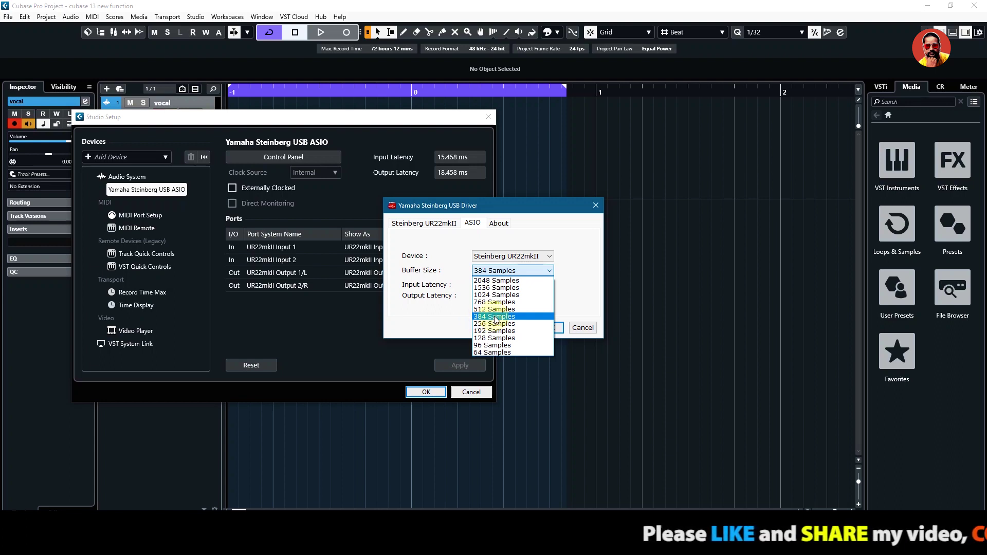
left_click(494, 317)
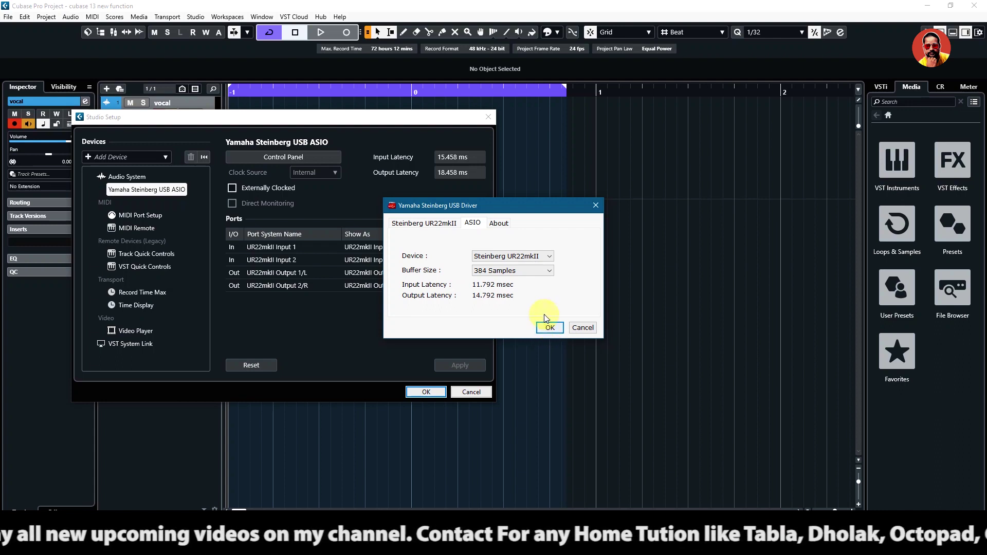
left_click(551, 273)
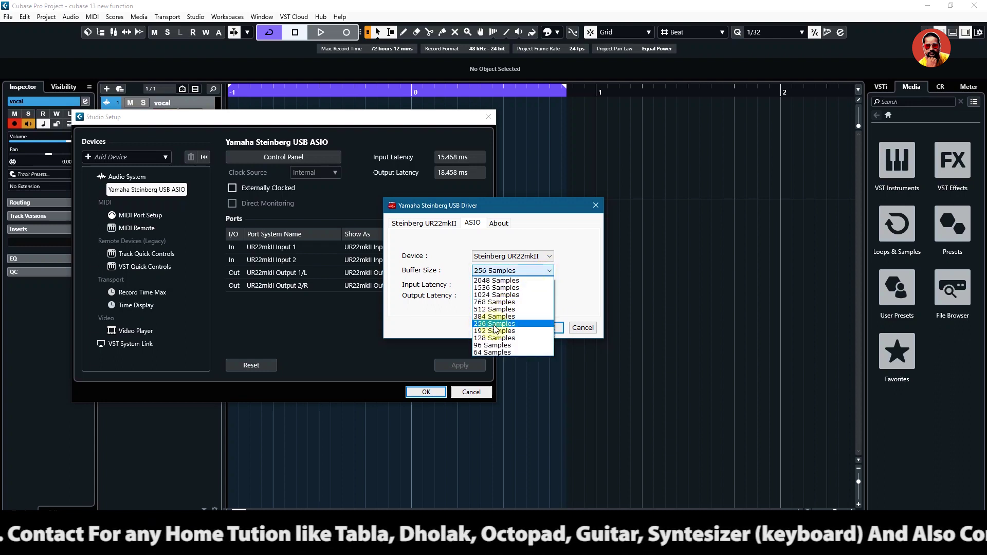
left_click(492, 325)
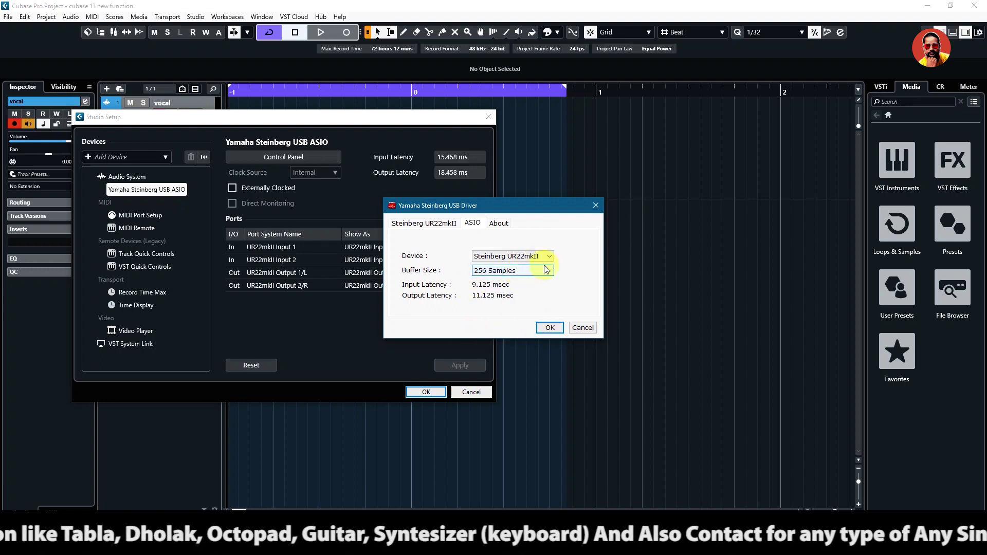
left_click(550, 328)
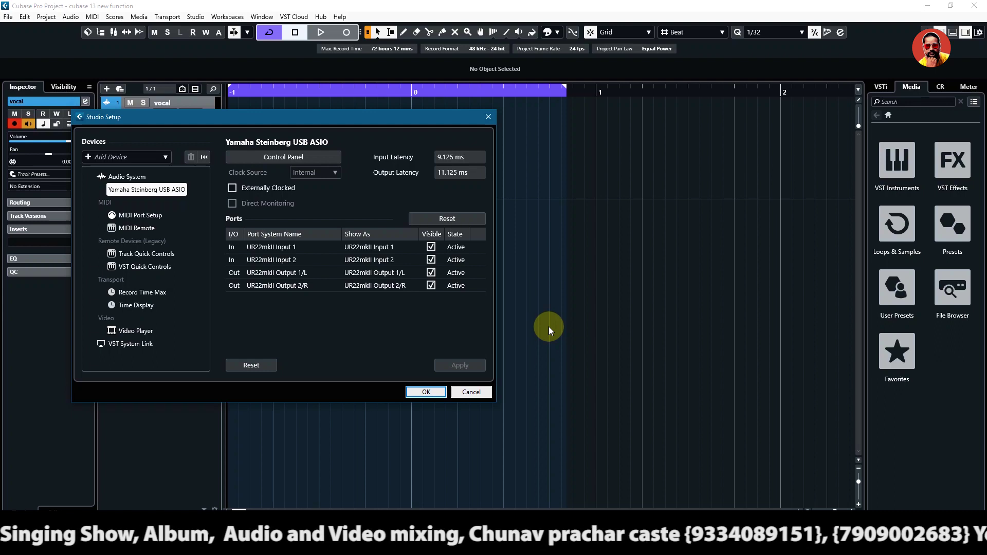
Try a 128-sample ASIO buffer in the Yamaha Steinberg USB driver.
left_click(311, 155)
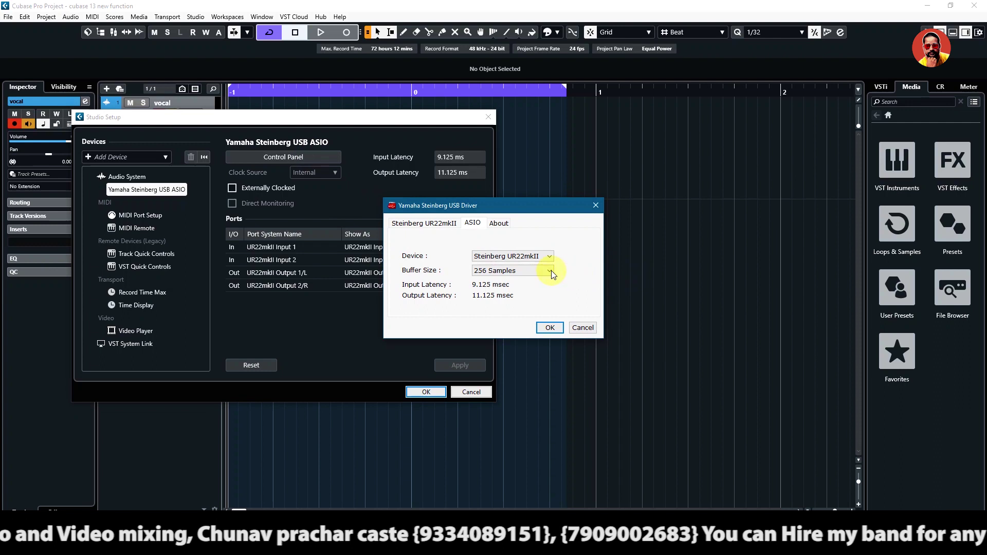
left_click(548, 272)
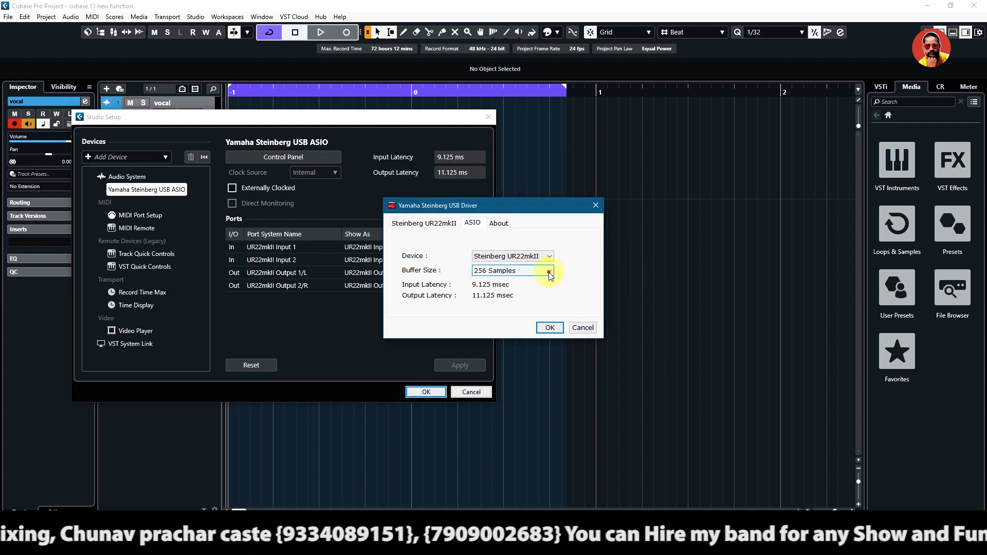
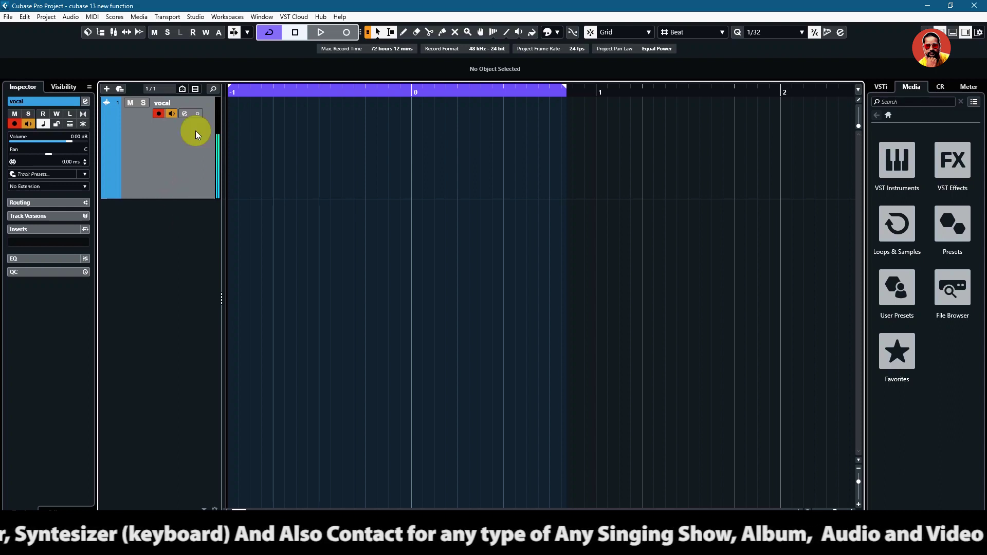
Set the Yamaha Steinberg USB driver's ASIO buffer size to 256 samples through Studio Setup, and accept both dialogs.
left_click(195, 17)
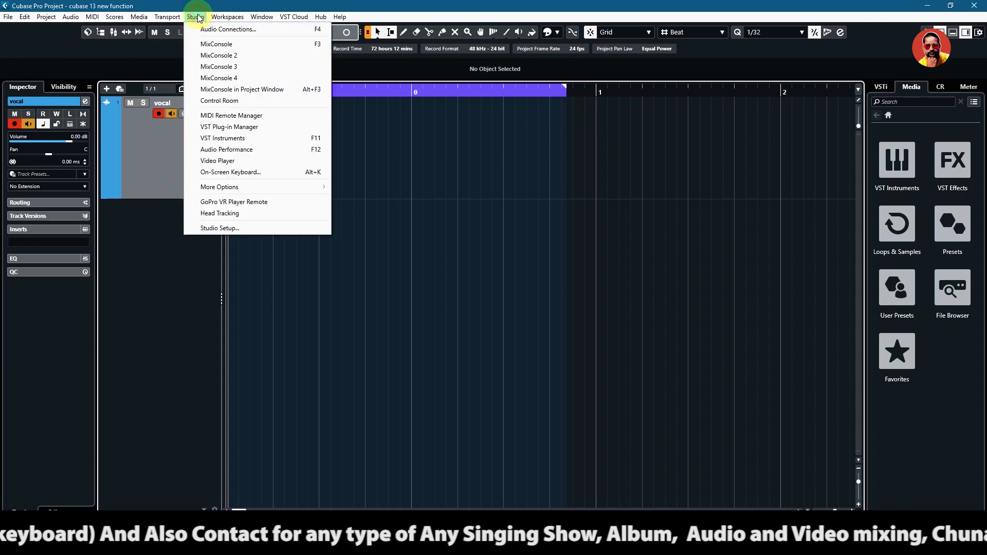
left_click(206, 229)
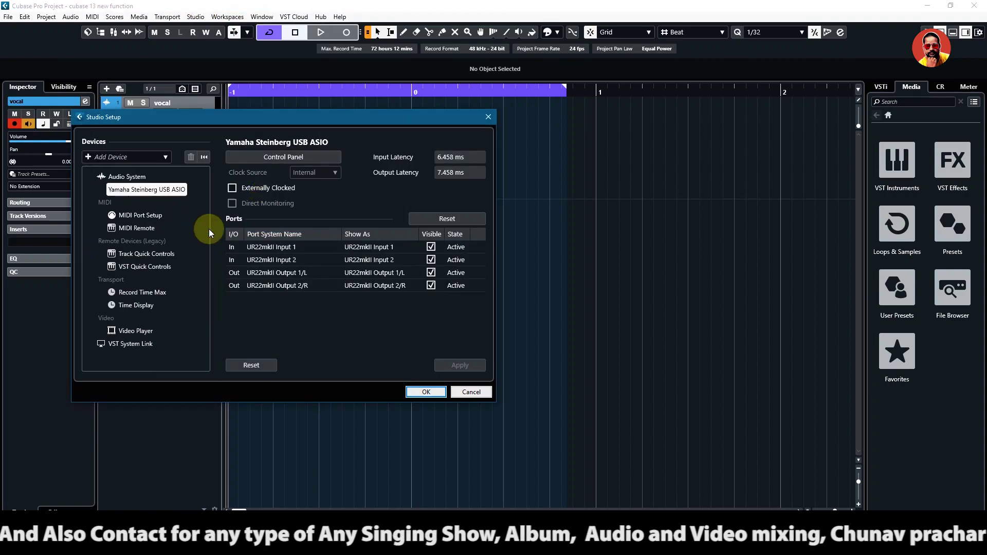
left_click(294, 157)
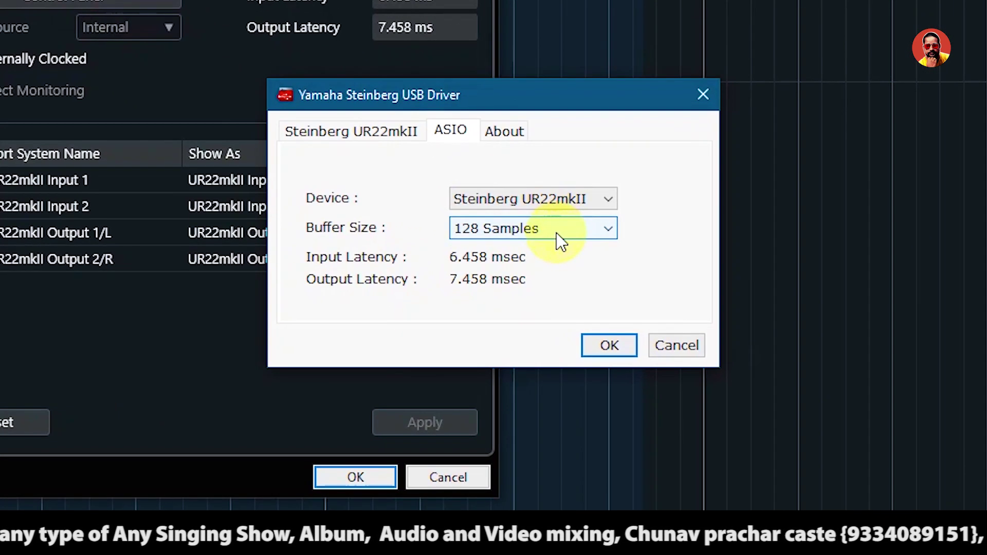
left_click(556, 233)
left_click(499, 338)
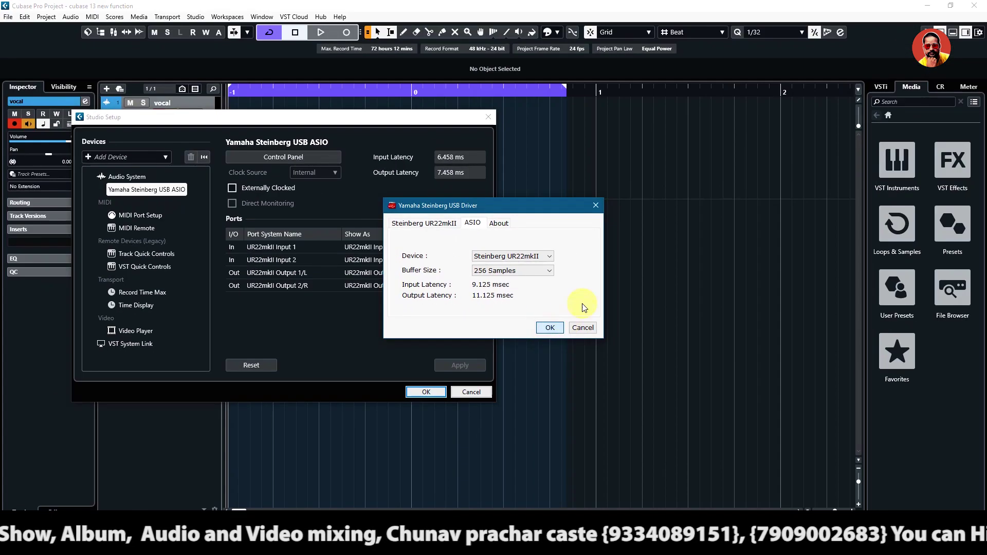
left_click(609, 345)
left_click(441, 394)
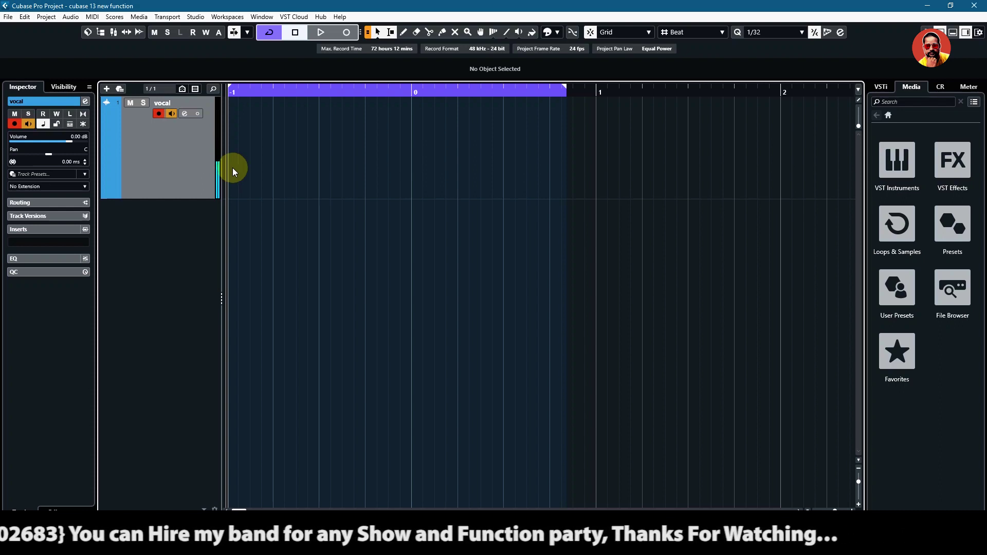
Open the vocal track's channel settings, load the Frequency EQ into the first insert slot, and close the plug-in window.
left_click(184, 113)
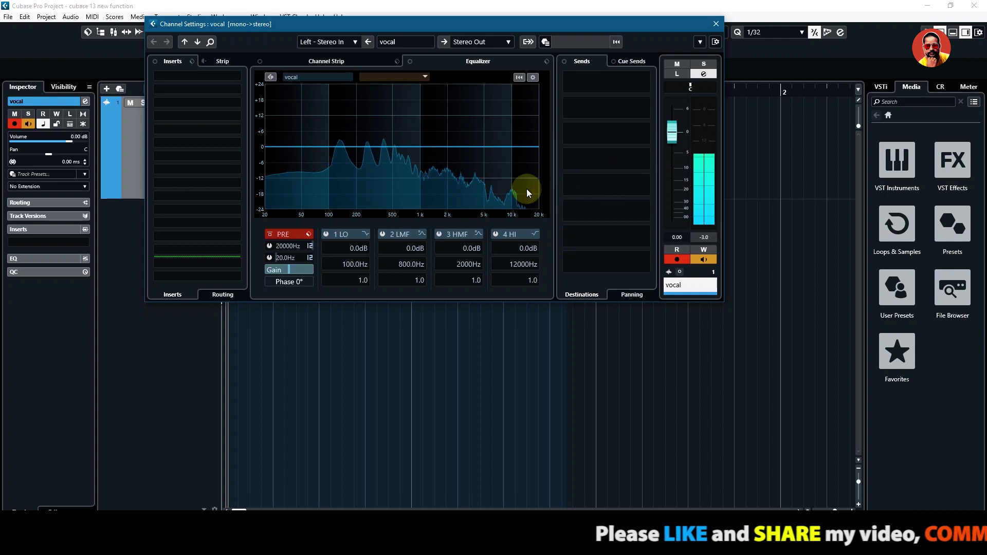
left_click_drag(285, 28, 278, 200)
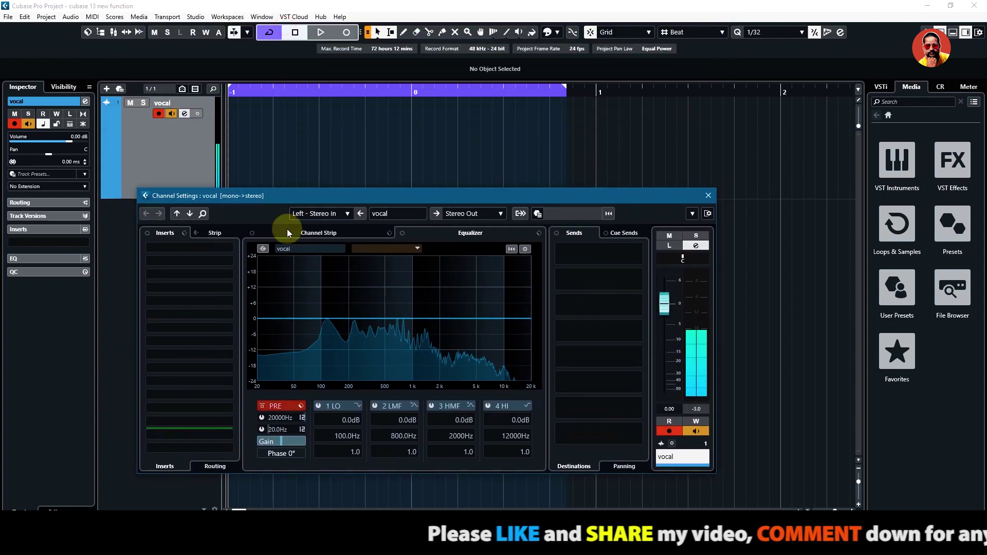
left_click(228, 248)
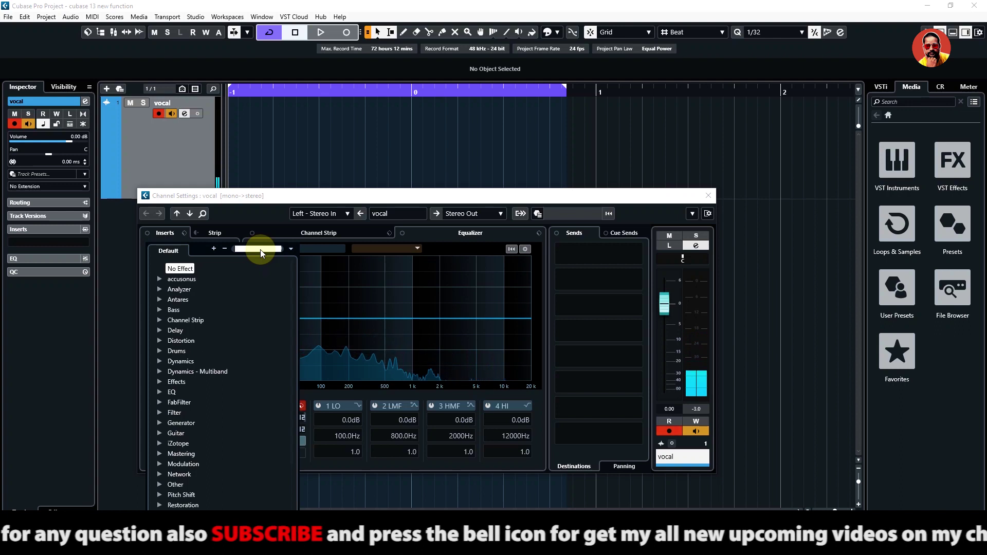
type("fr")
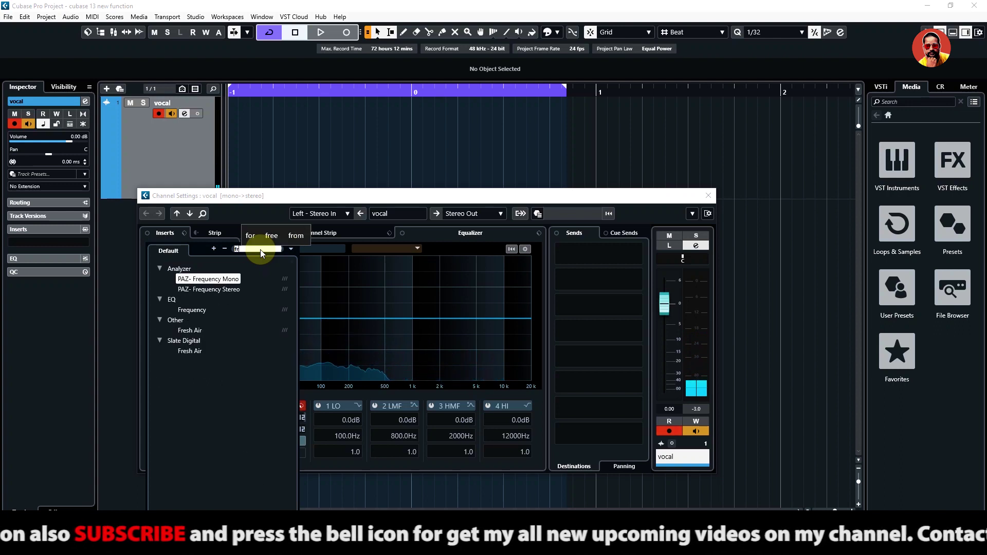
left_click(185, 309)
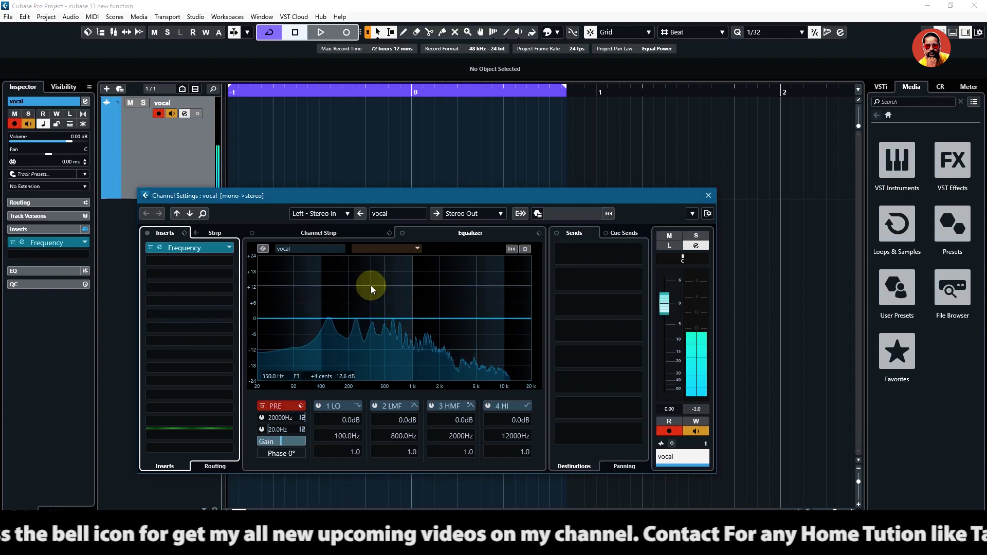
left_click(188, 249)
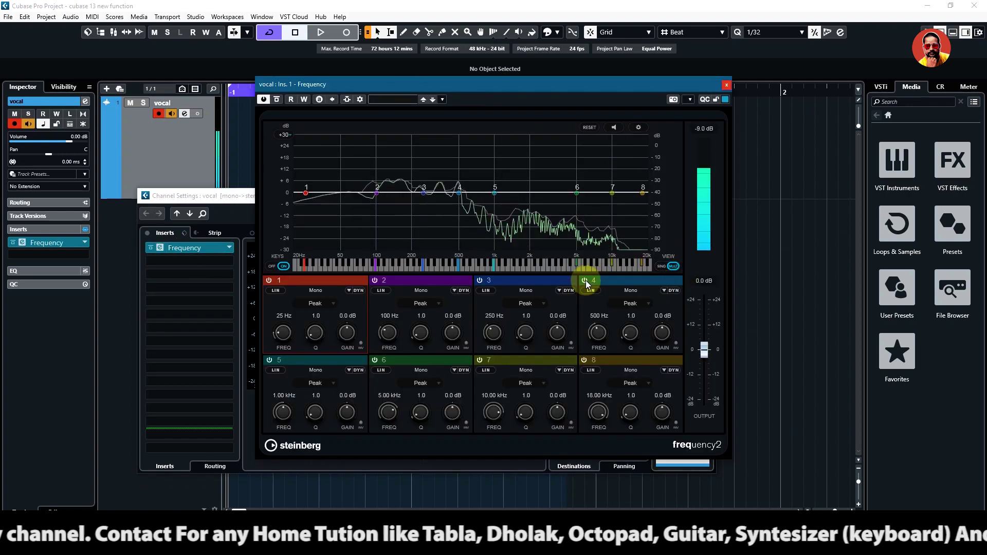
left_click(726, 87)
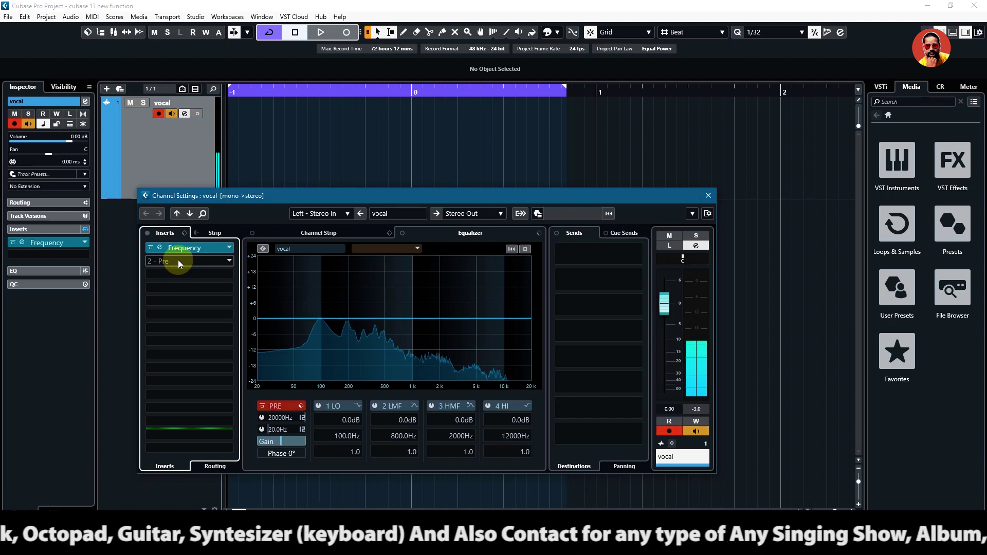
Load H-Comp Stereo into the vocal channel's second insert slot and close the plug-in window.
left_click(227, 260)
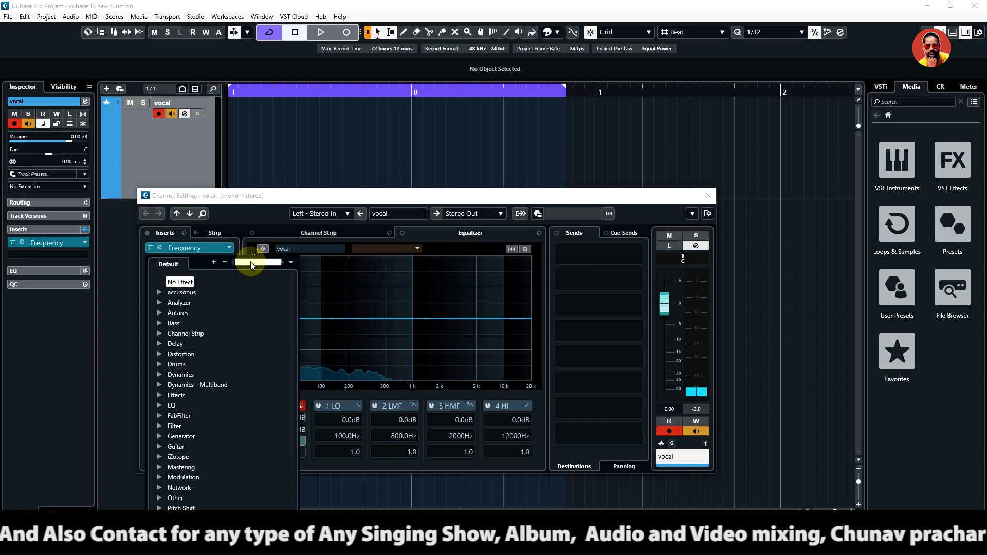
type("h")
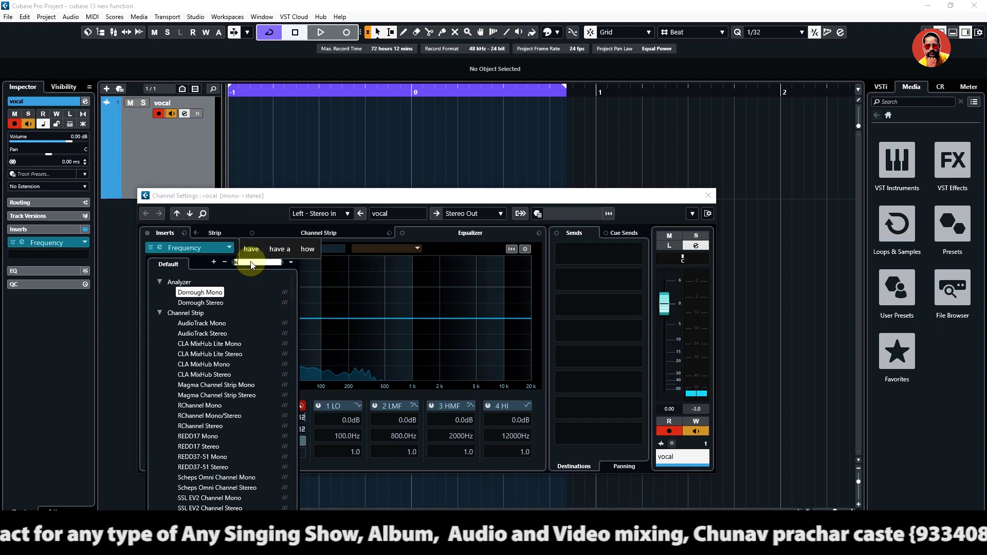
type("-")
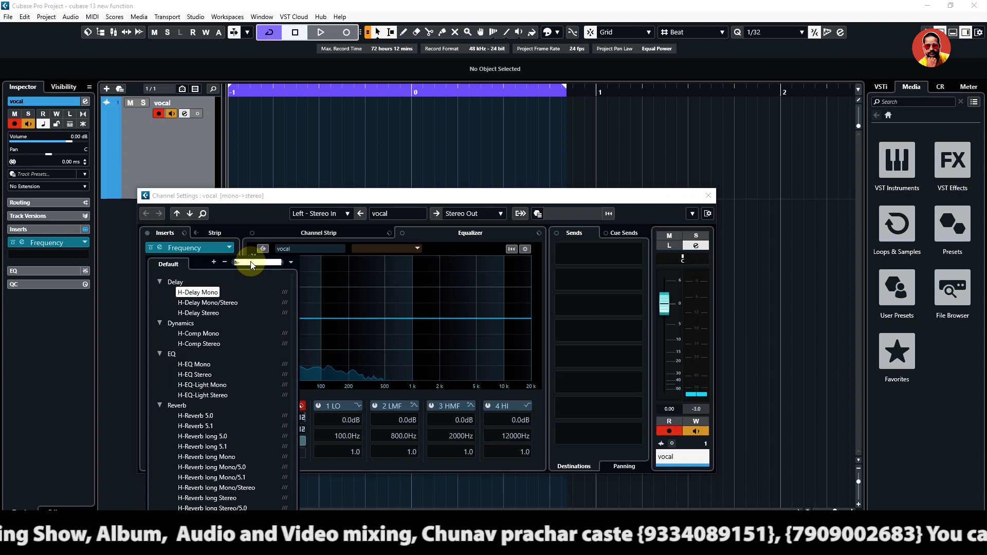
type("c")
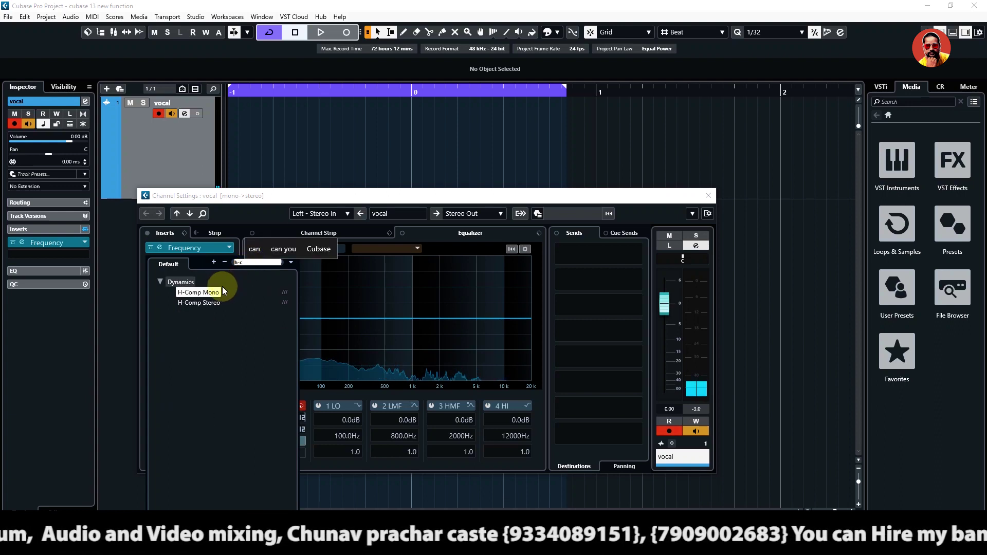
left_click_drag(196, 309, 200, 263)
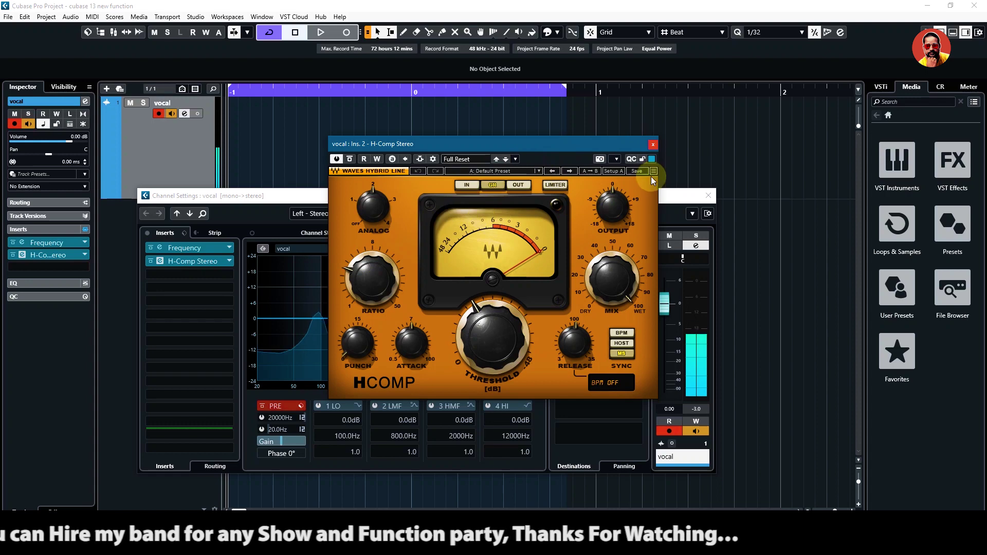
left_click(653, 144)
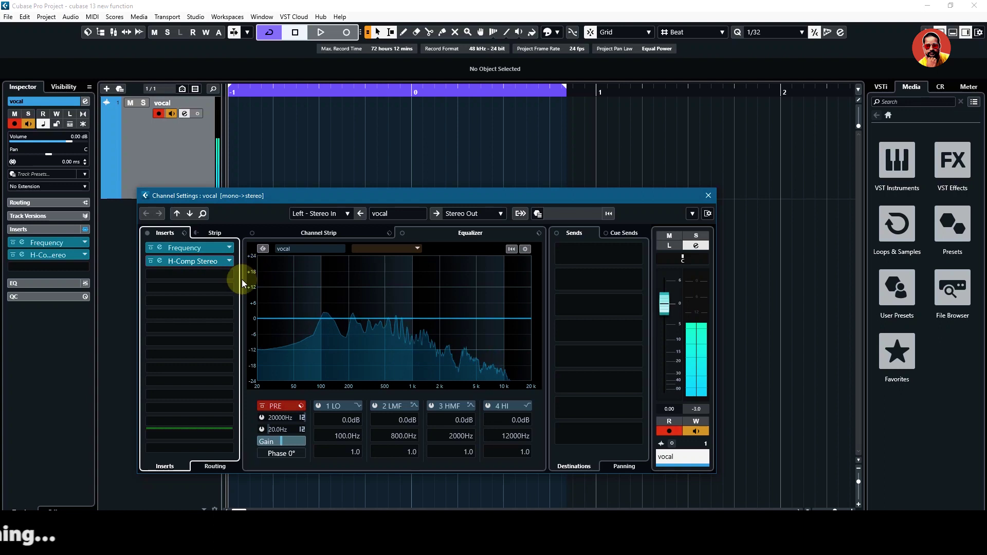
Load L1 limiter Stereo into the vocal channel's third insert slot and close the plug-in window.
left_click(211, 274)
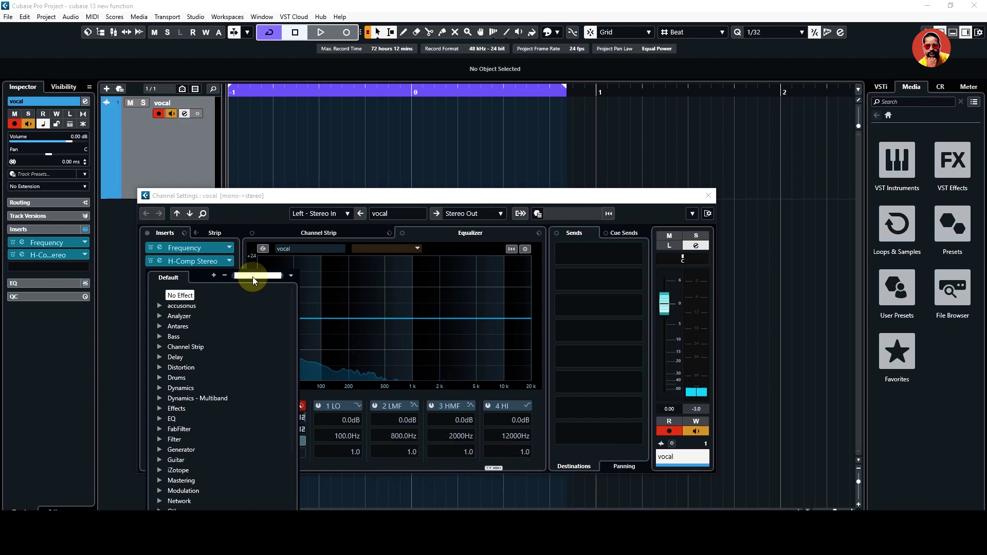
type("l")
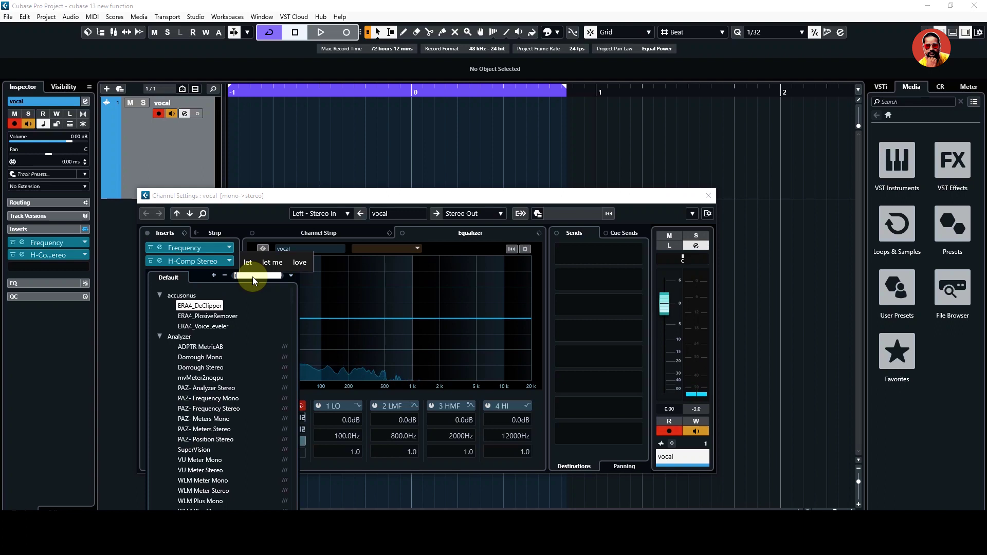
type("1")
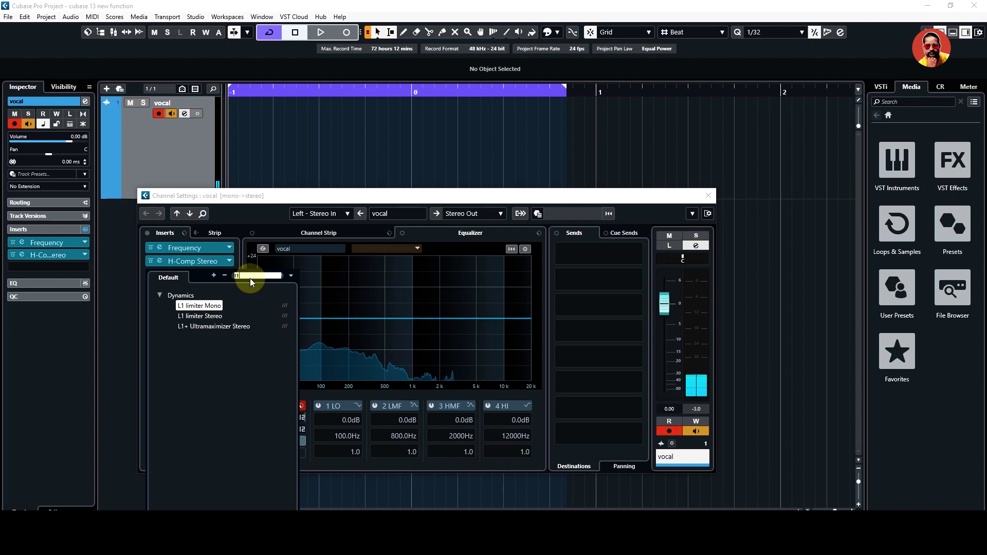
left_click(206, 319)
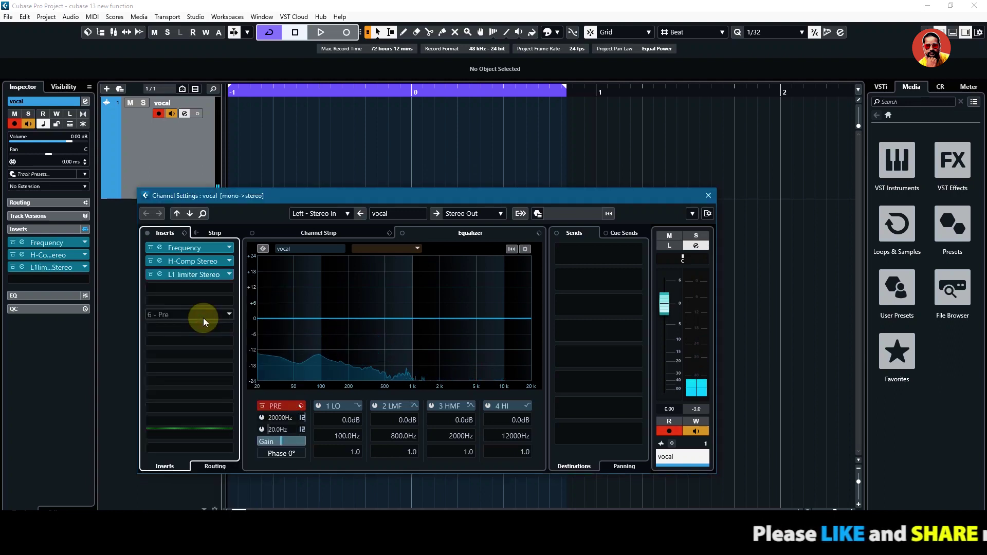
left_click(203, 275)
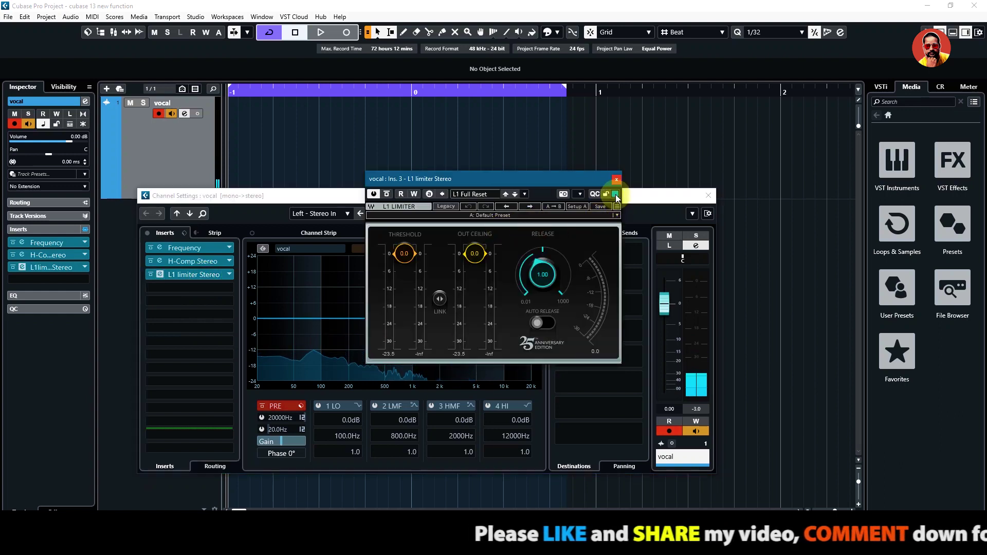
left_click(616, 180)
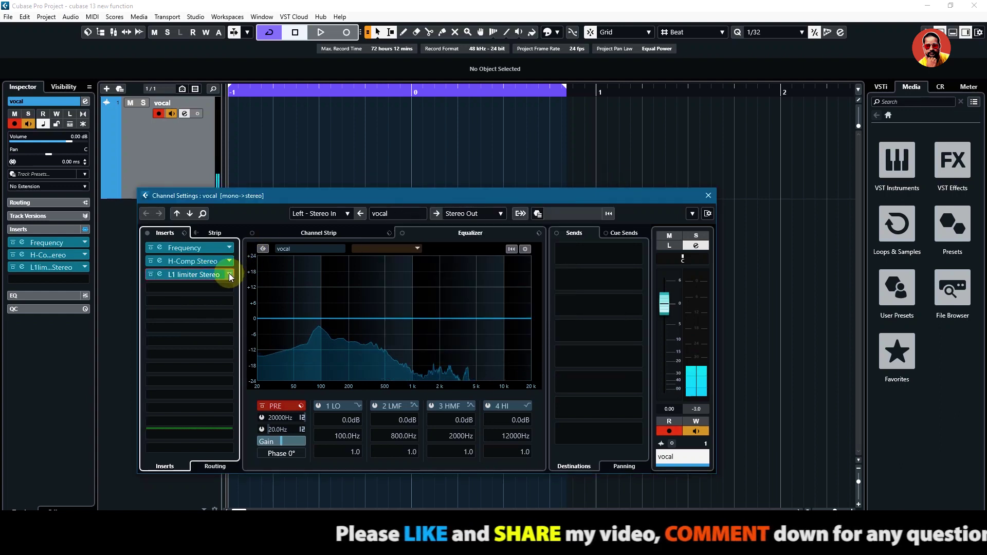
Switch the vocal channel's third insert to L1 limiter Mono and close the plug-in window.
left_click(229, 274)
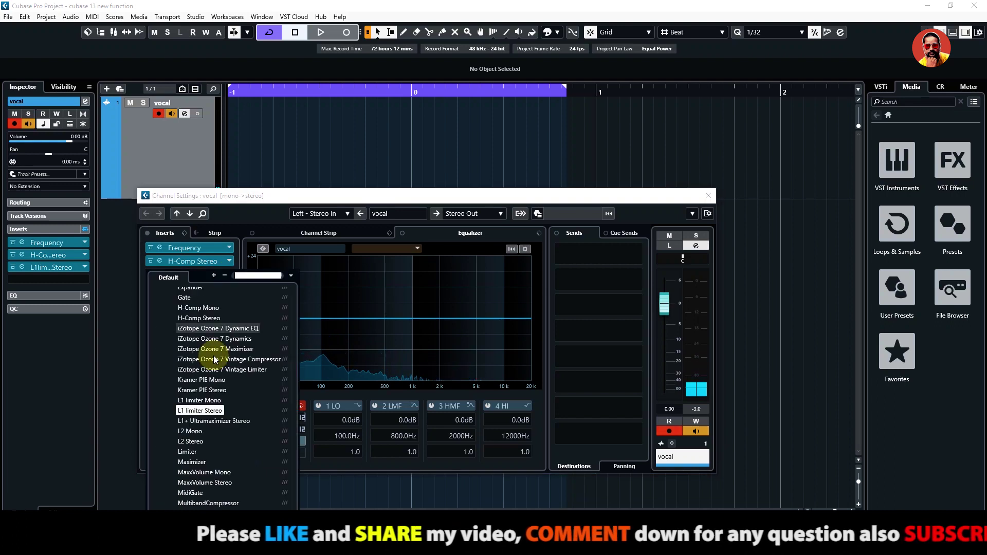
left_click(202, 400)
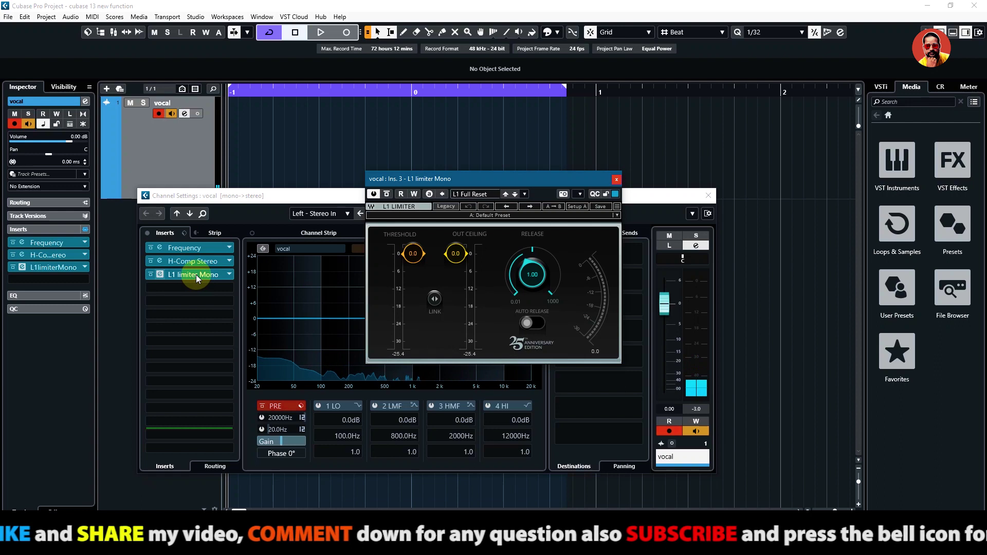
left_click(196, 274)
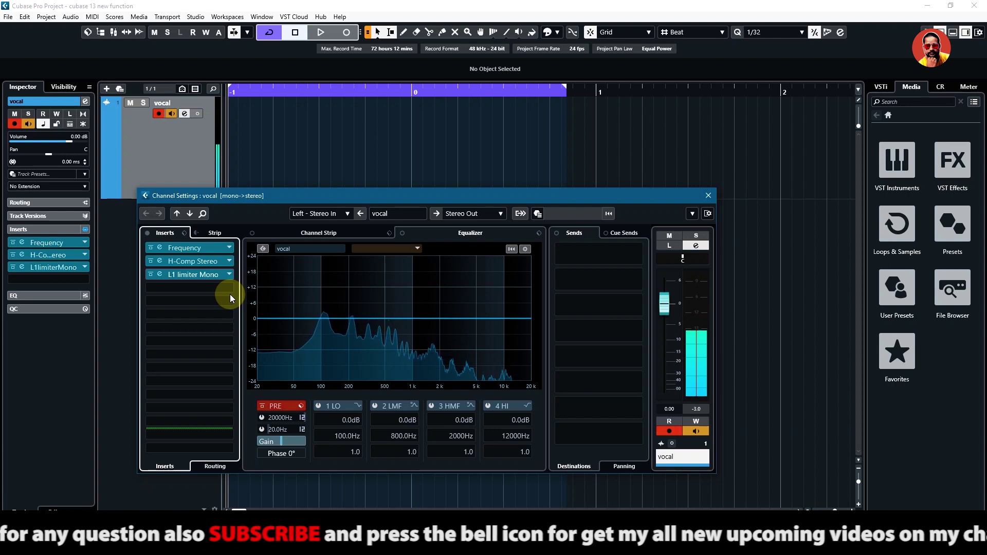
Add a mono H-Reverb Mono FX track routed to Stereo Out on the vocal's first send, and lower the send level to -3.95 dB.
left_click(461, 194)
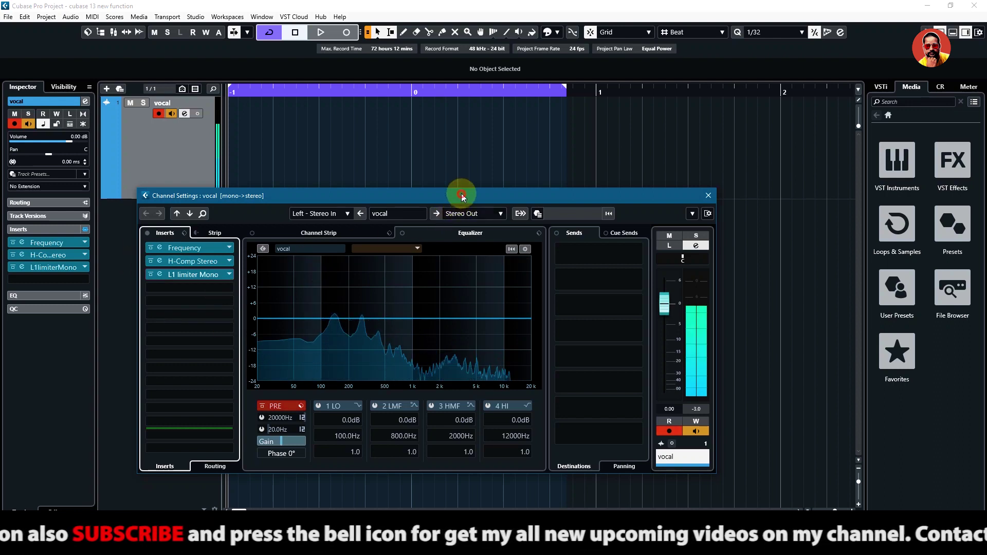
left_click_drag(461, 193, 452, 135)
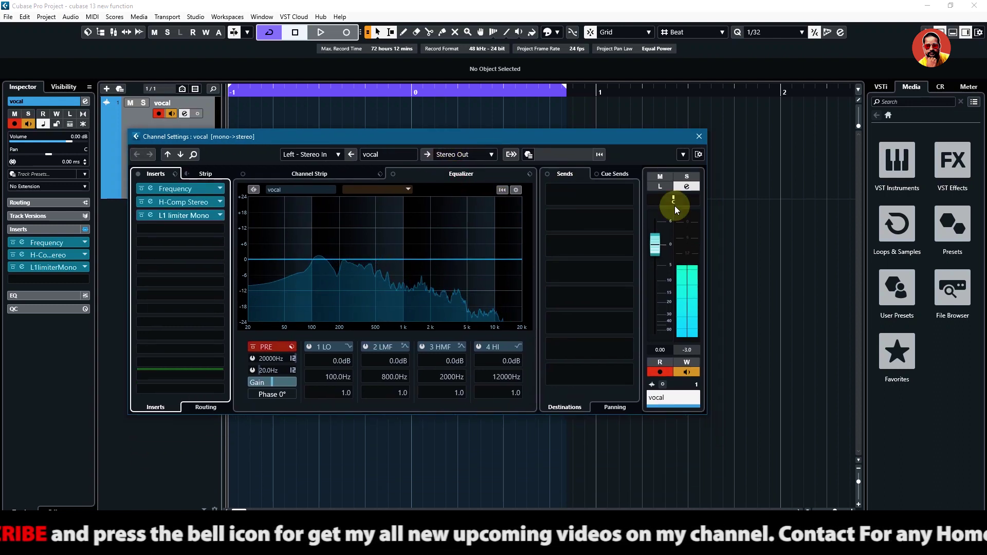
left_click(628, 195)
left_click(650, 316)
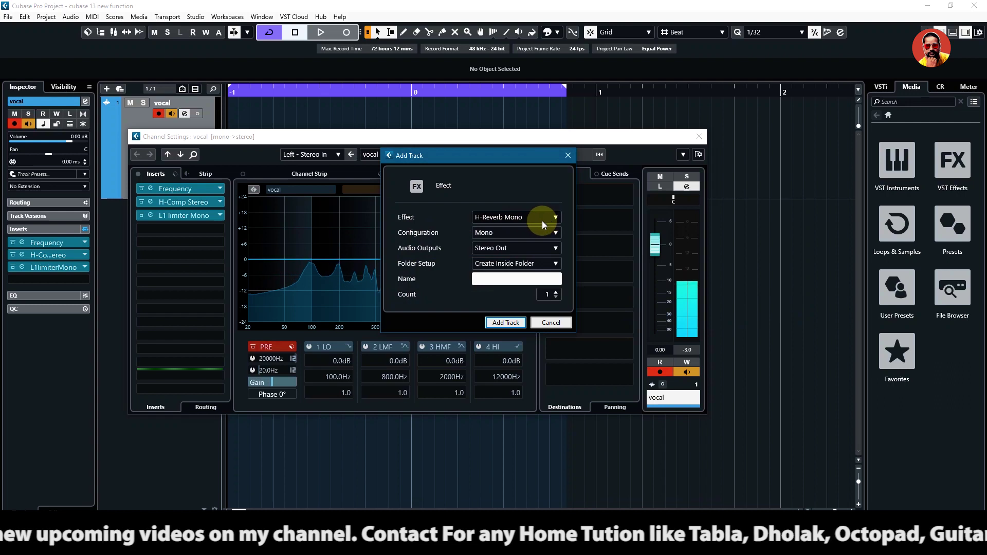
left_click(506, 323)
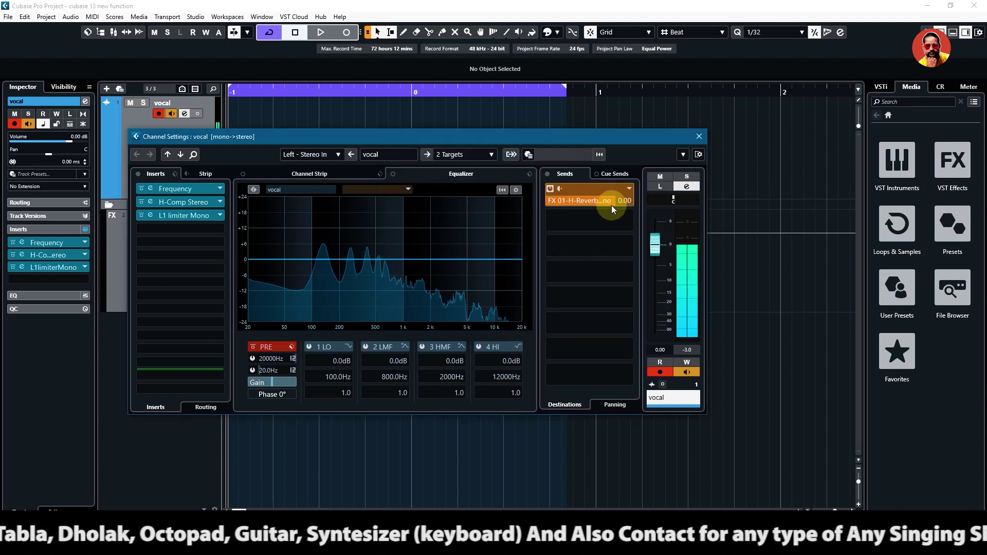
scroll(612, 204, "down", 2)
scroll(613, 204, "down", 2)
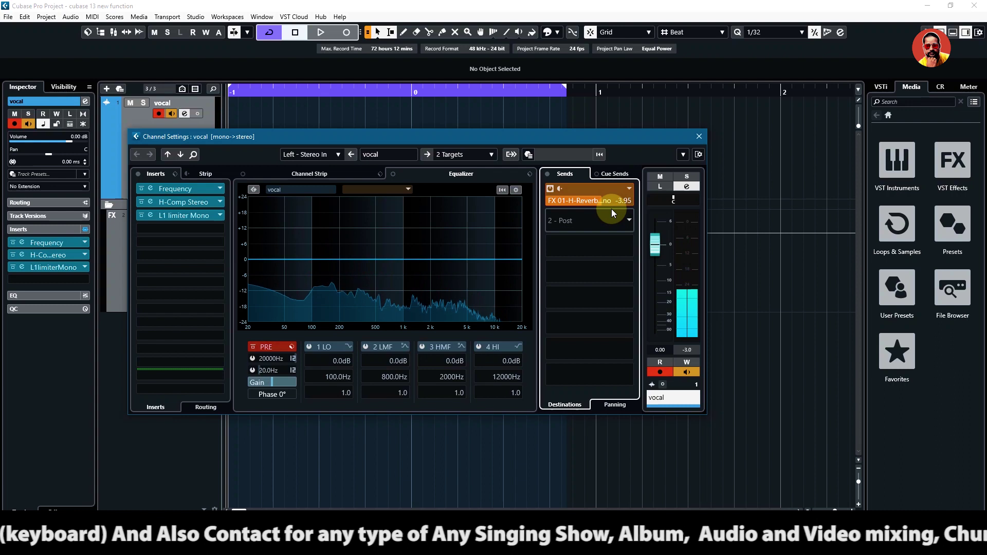
Lower the H-Reverb send level on the vocal channel to -9.79 dB.
scroll(607, 204, "down", 2)
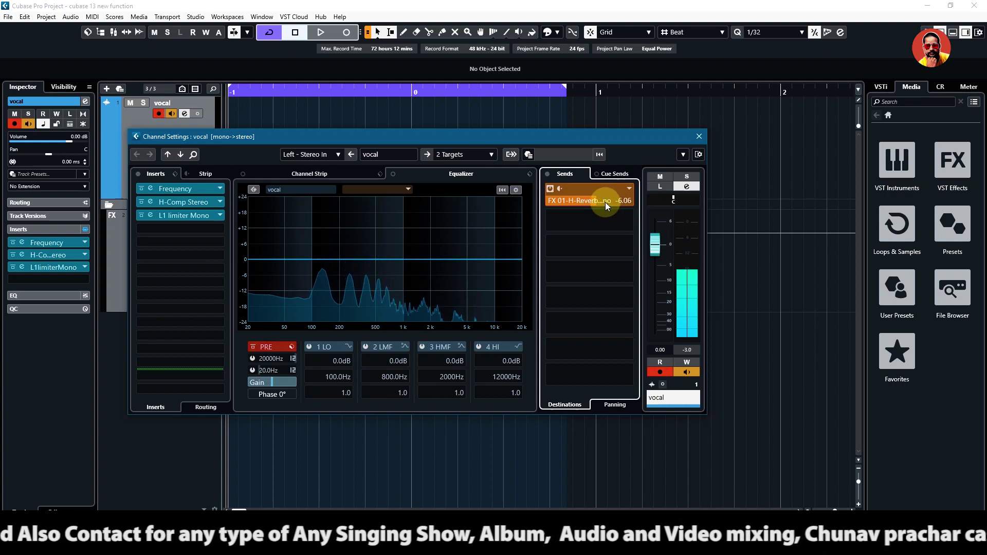
scroll(606, 202, "down", 3)
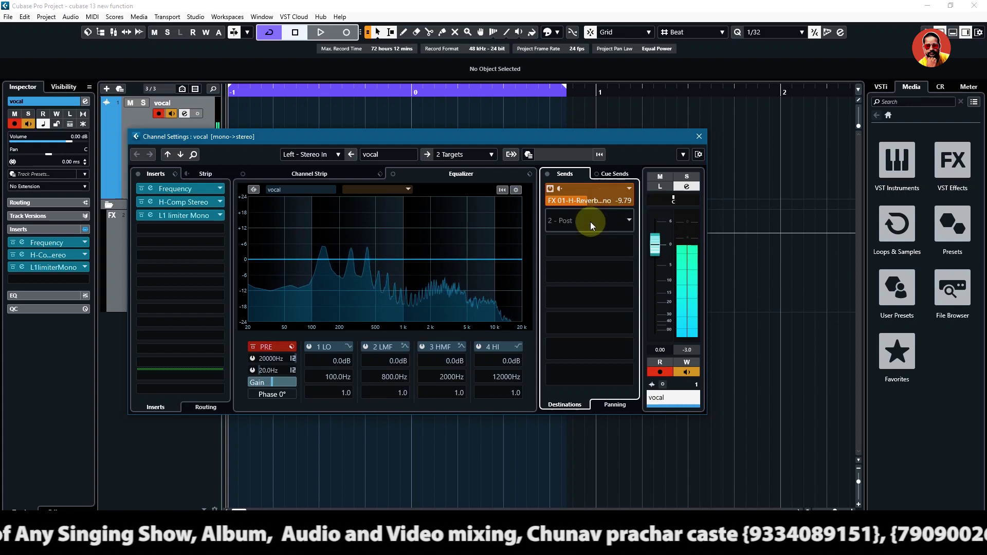
Add a mono StereoDelay FX track routed to Stereo Out on the vocal's second send, and lower that send's level to -2.78 dB.
left_click(629, 220)
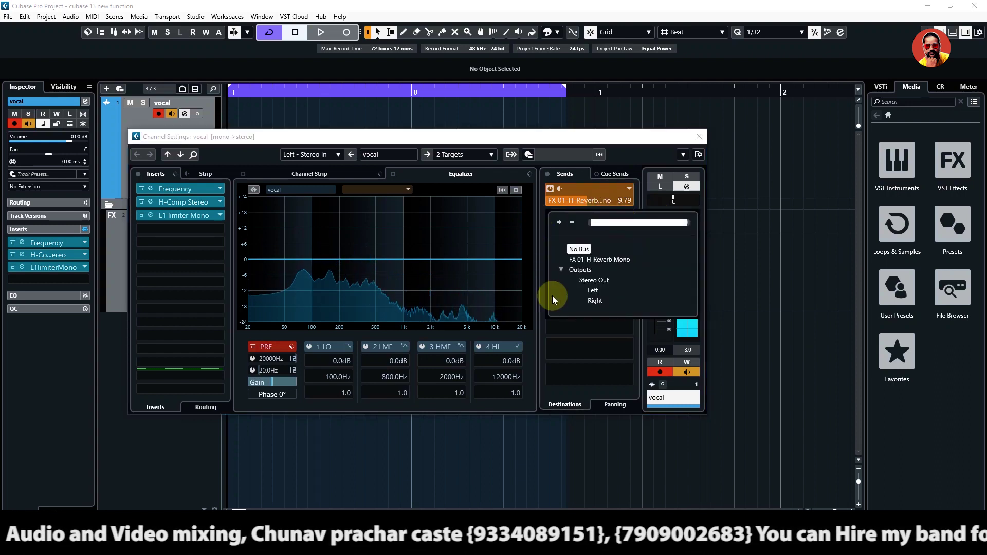
left_click(562, 335)
right_click(628, 221)
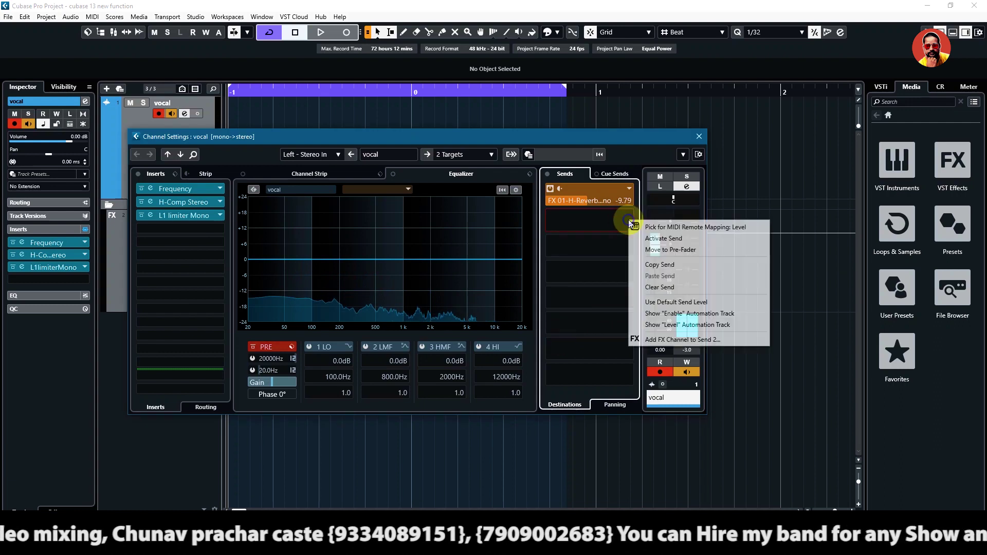
left_click(656, 340)
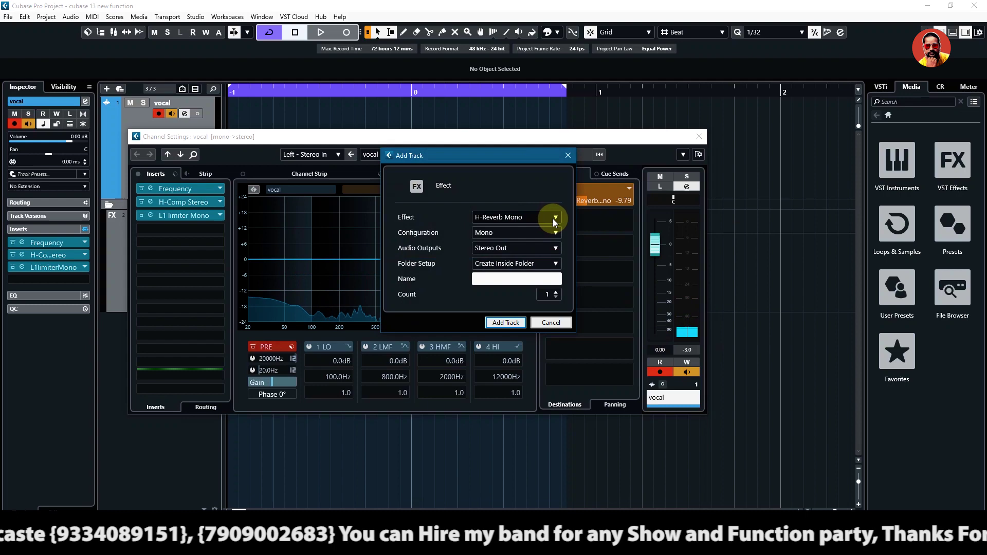
left_click(553, 218)
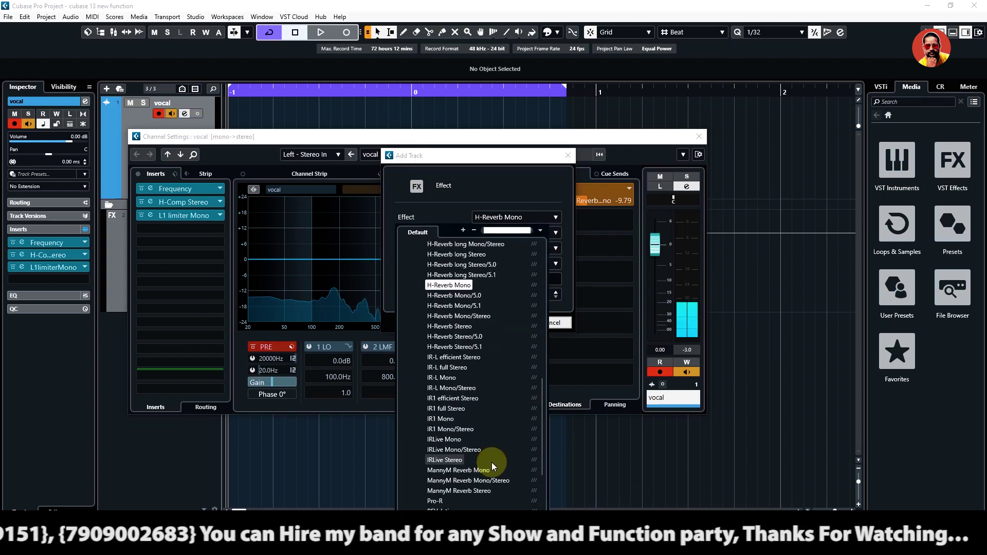
scroll(492, 462, "up", 4)
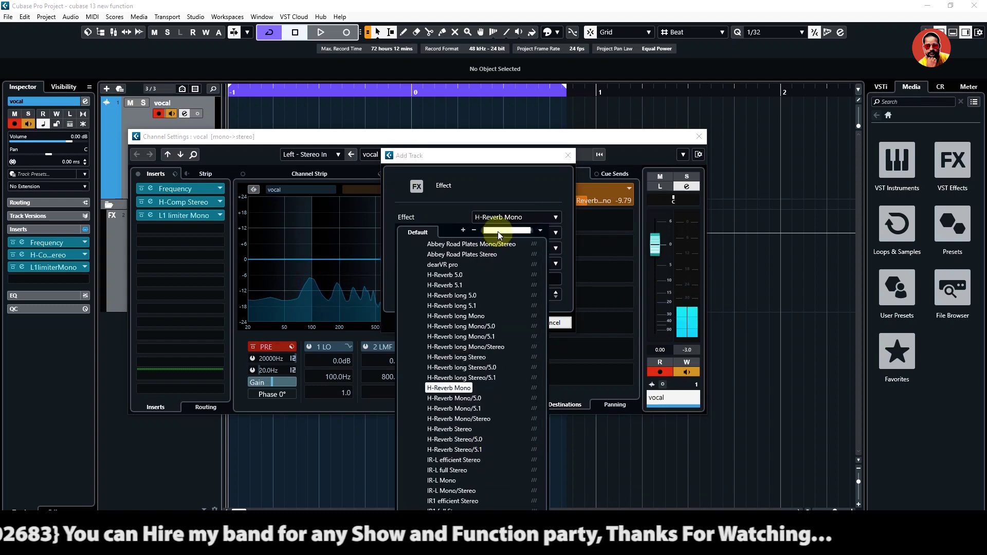
type("d")
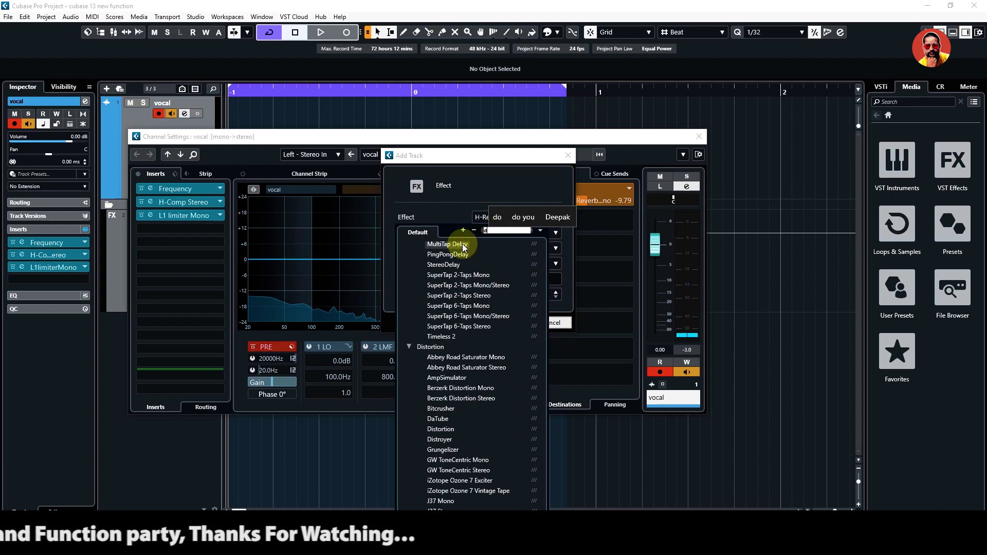
left_click(447, 264)
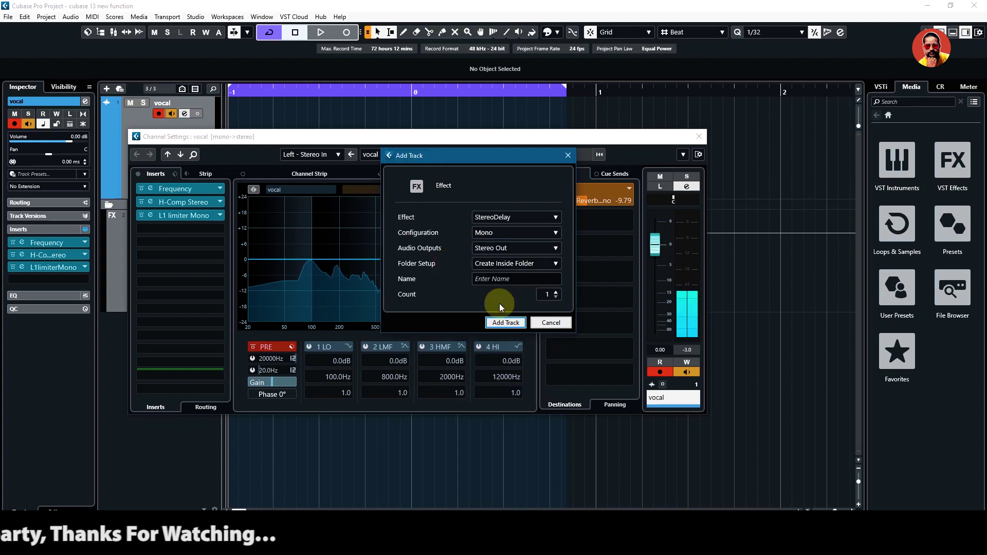
left_click(506, 323)
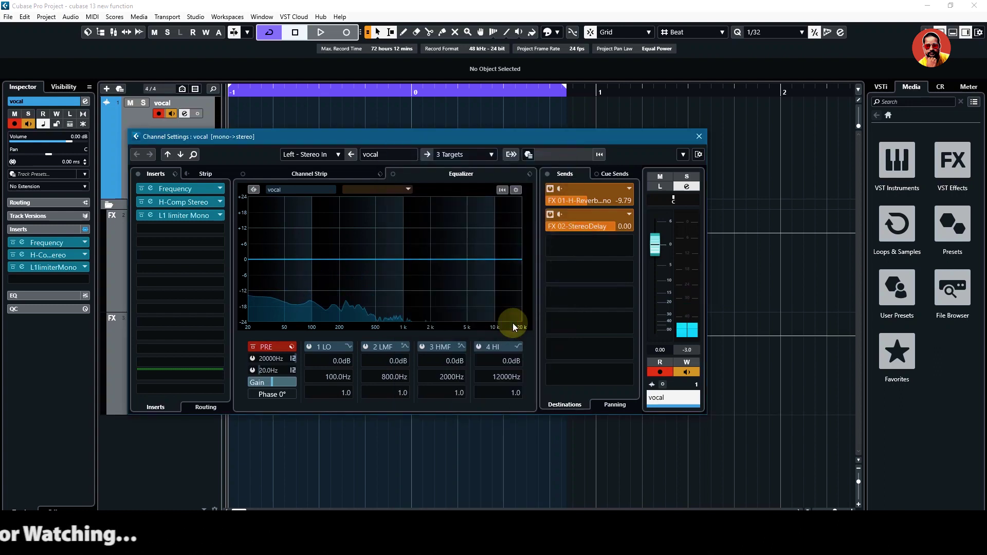
left_click(594, 228)
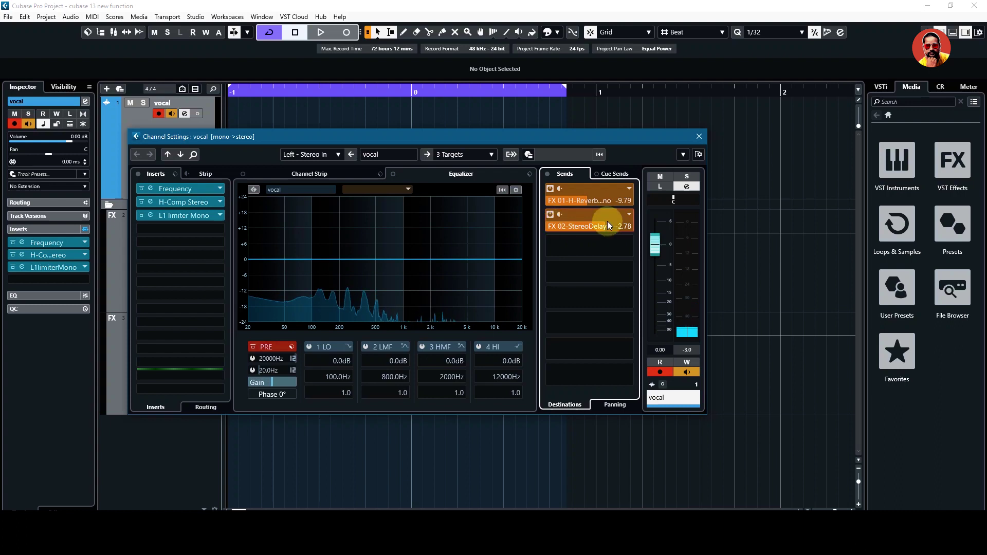
left_click(630, 215)
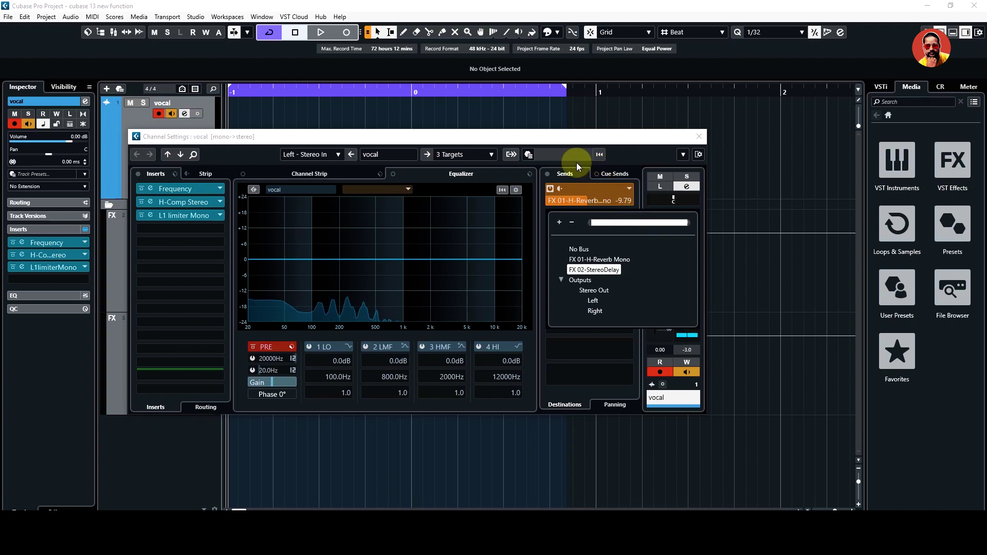
left_click(638, 154)
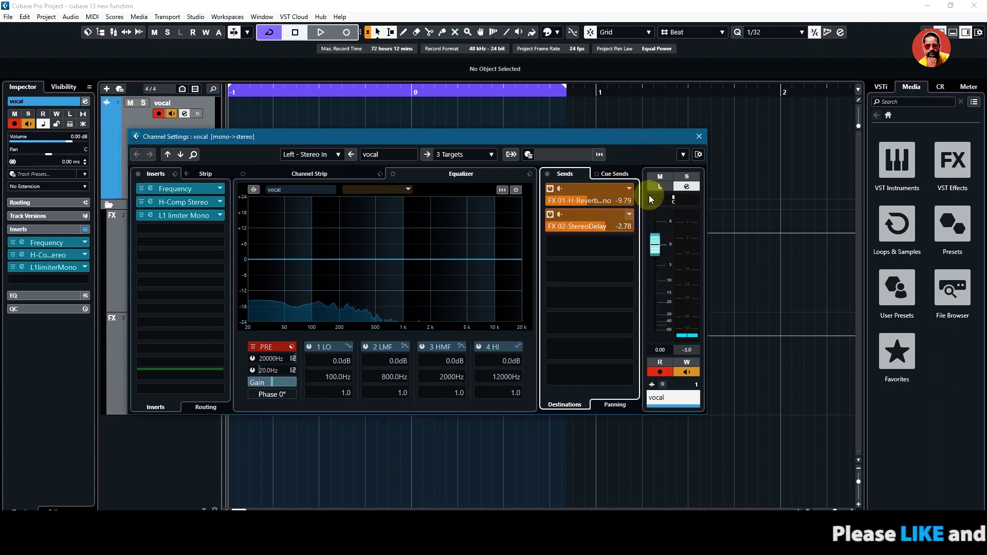
Open the StereoDelay plug-in from the delay FX track's channel settings and set the Delay 1 time to 1/8.
left_click_drag(652, 134, 718, 113)
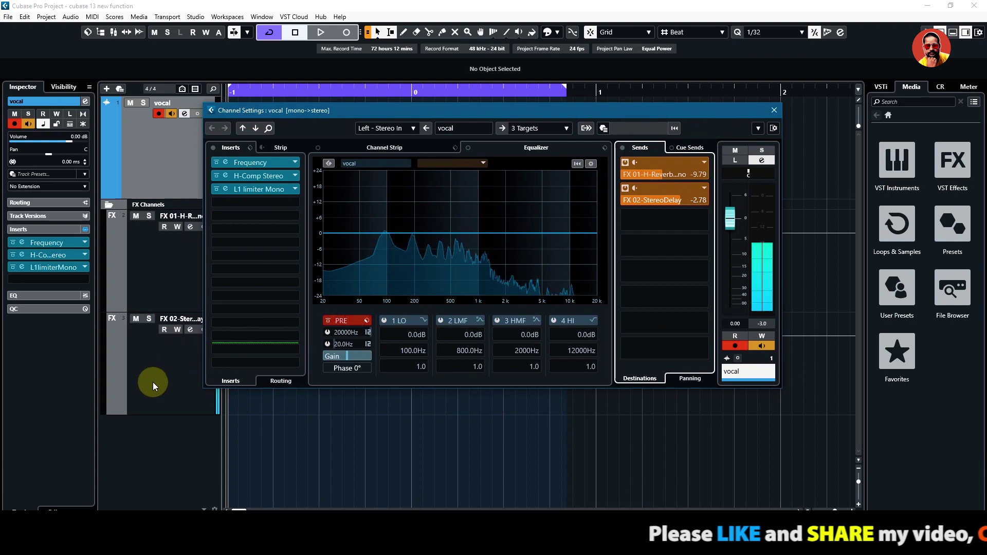
left_click(167, 356)
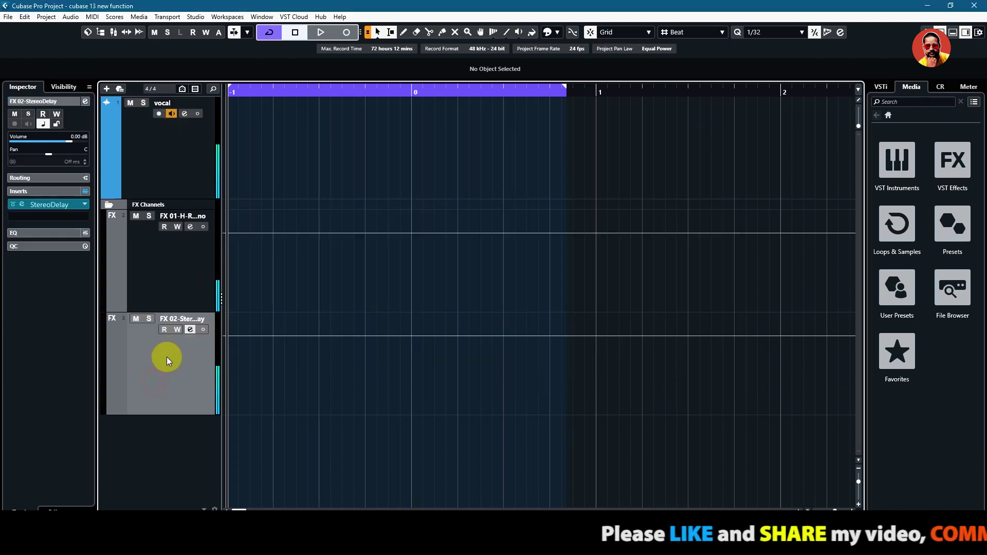
left_click(192, 329)
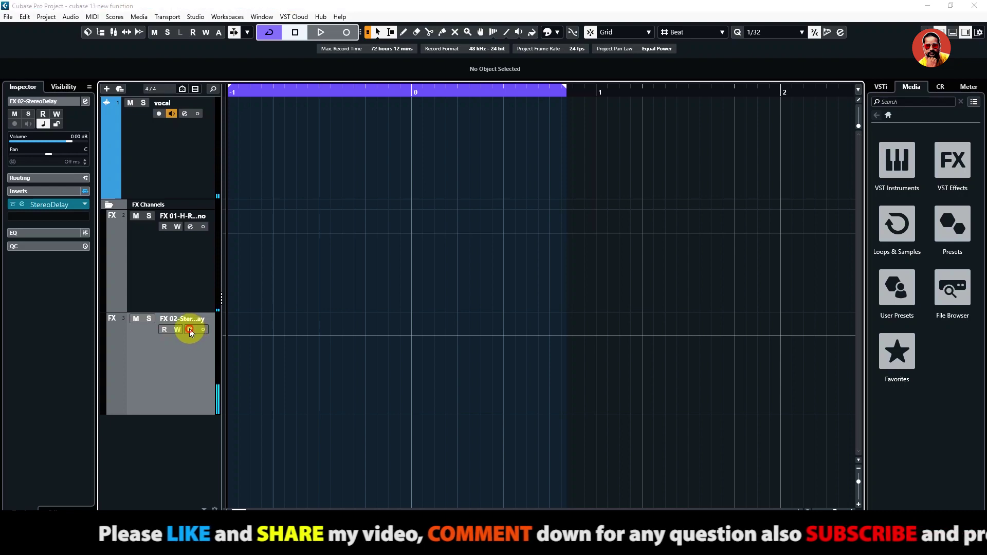
left_click(263, 162)
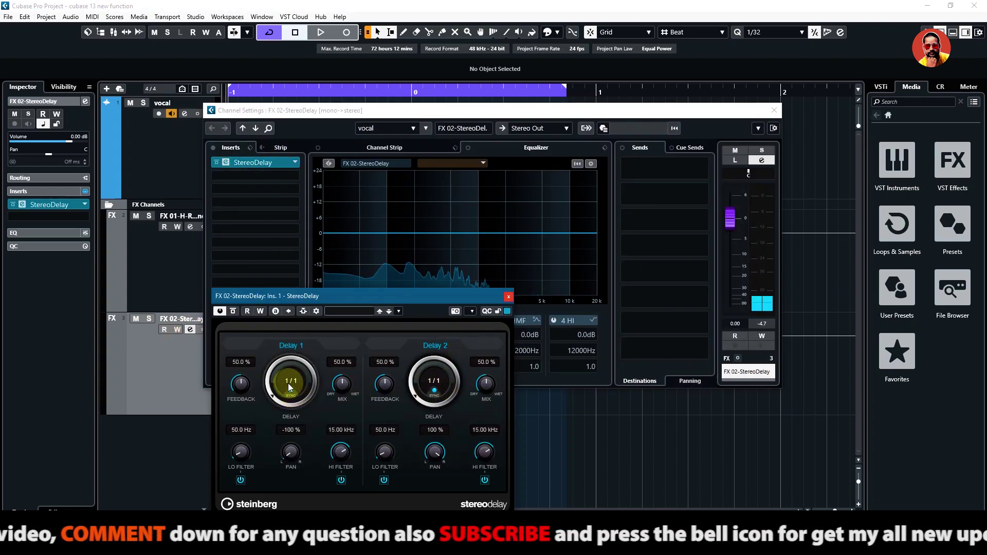
scroll(294, 395, "down", 4)
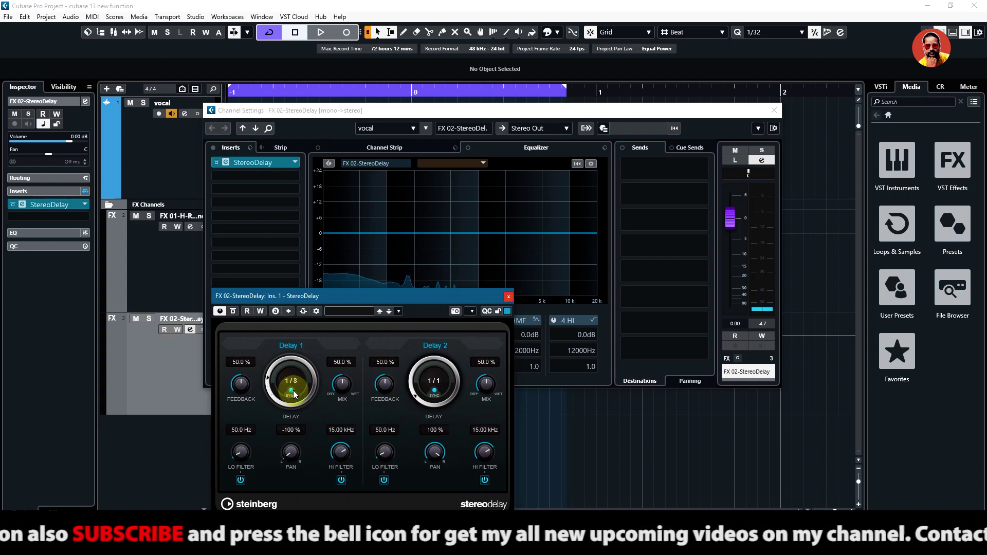
Try setting StereoDelay's Delay 2 to a tempo-synced note value of 1/32 D.
left_click(436, 381)
left_click(436, 393)
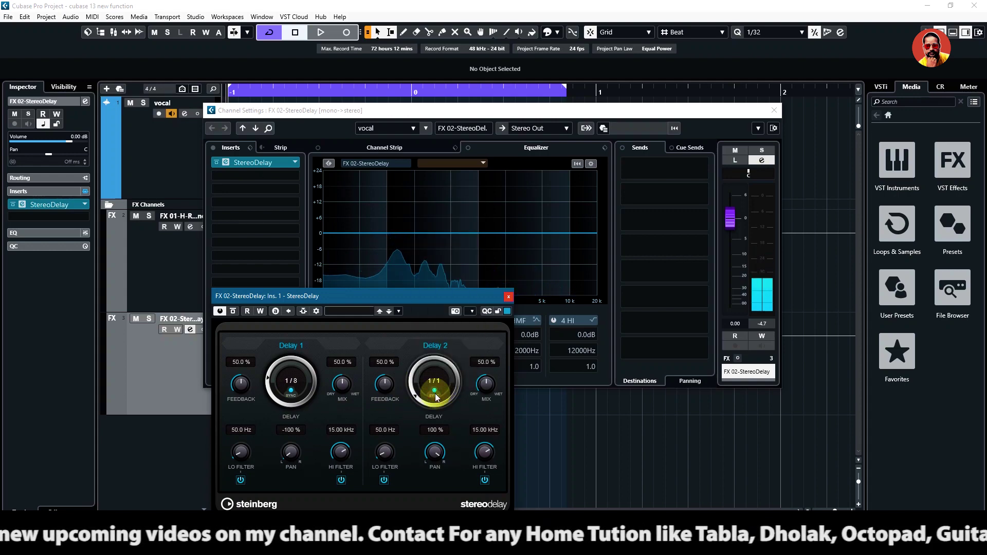
left_click(432, 383)
left_click(433, 381)
right_click(431, 385)
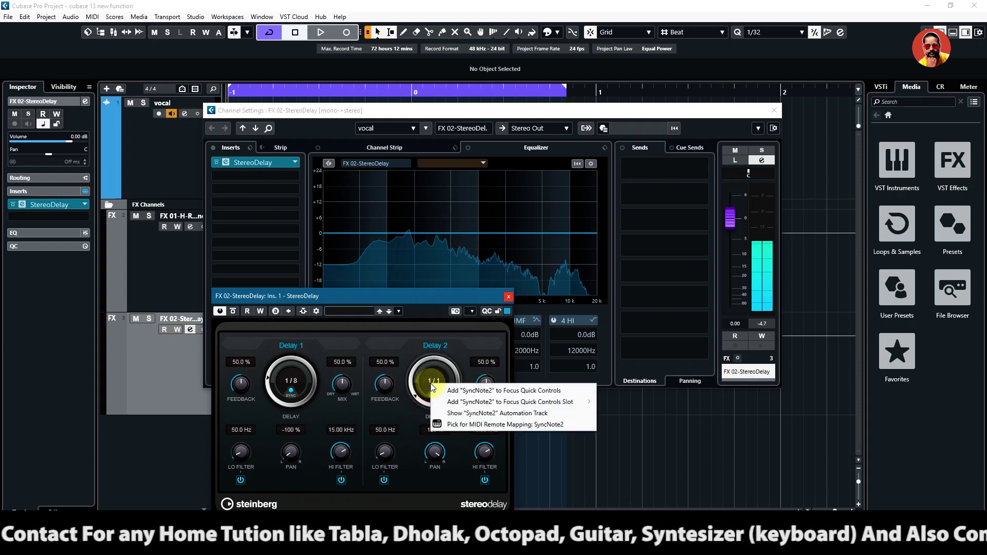
left_click(431, 379)
left_click(431, 380)
left_click(433, 393)
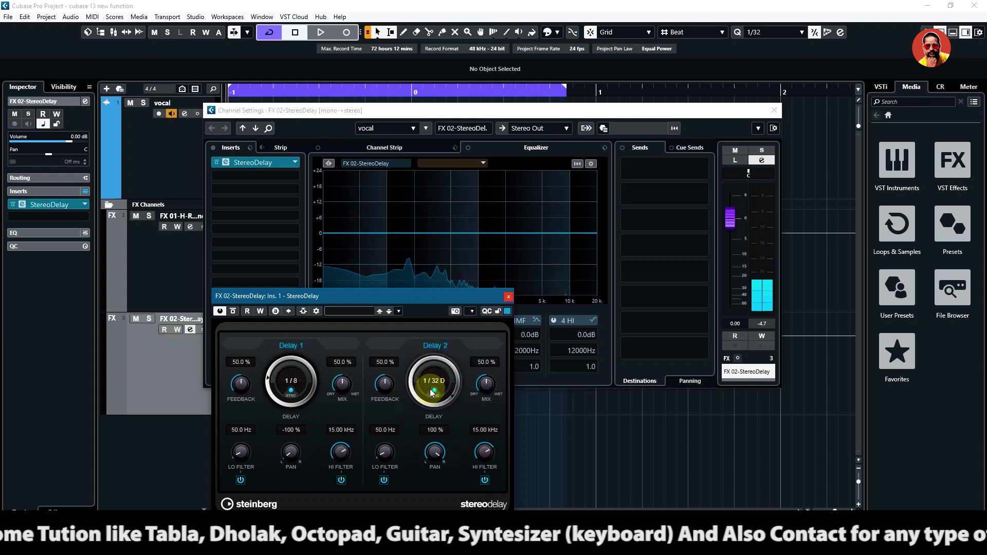
Set StereoDelay's Delay 2 to an unsynced time of 150.1 ms and close the plug-in and channel settings windows.
left_click(429, 385)
left_click(428, 383)
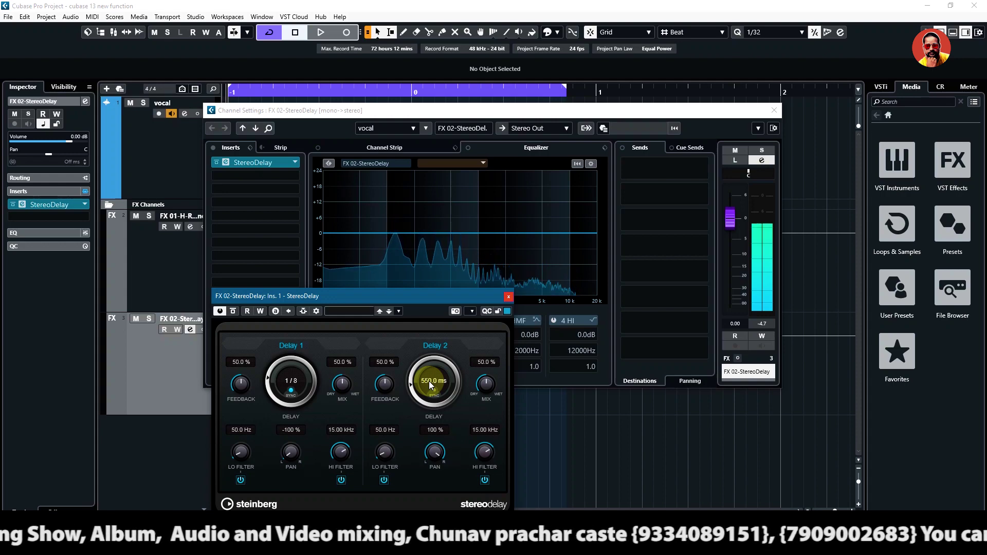
scroll(429, 381, "down", 4)
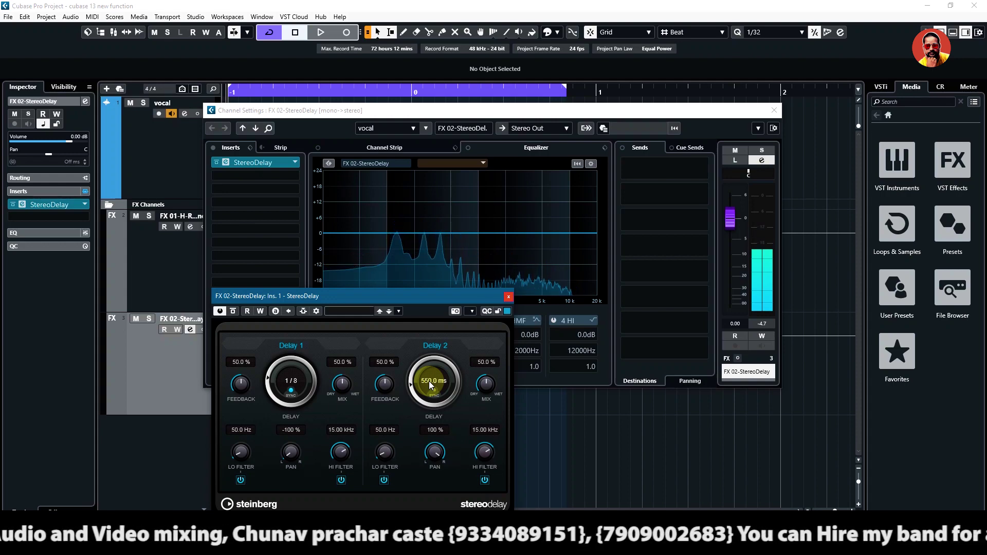
scroll(429, 381, "down", 5)
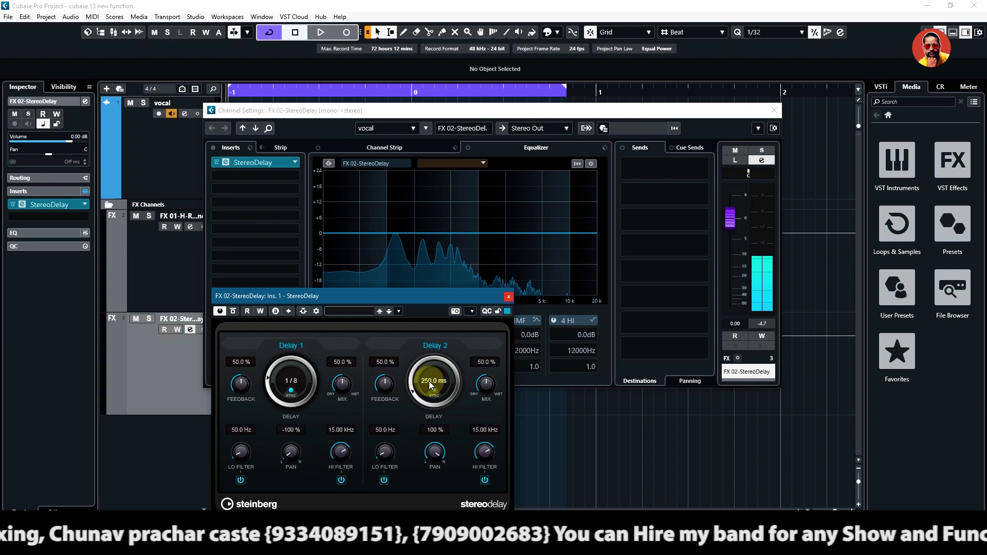
scroll(429, 381, "down", 5)
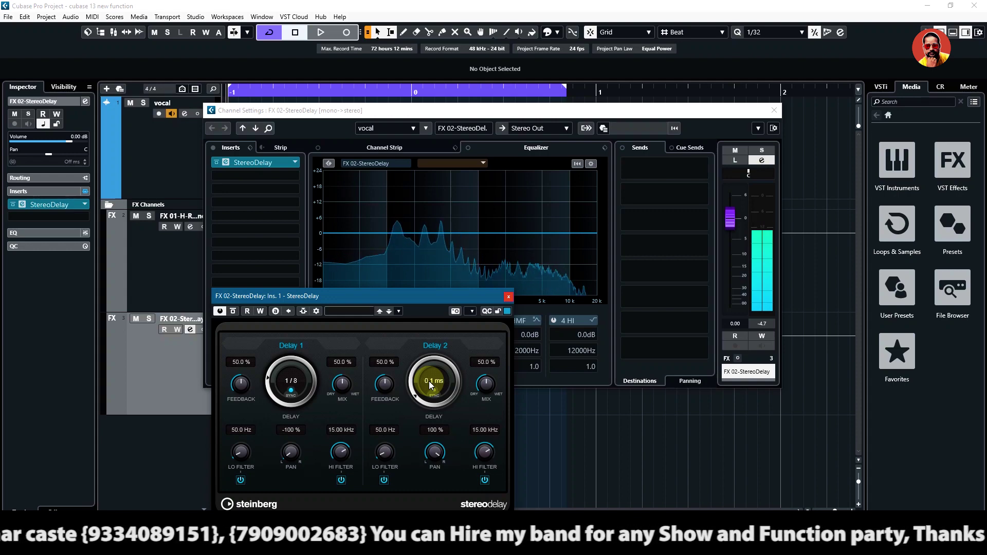
scroll(429, 383, "up", 5)
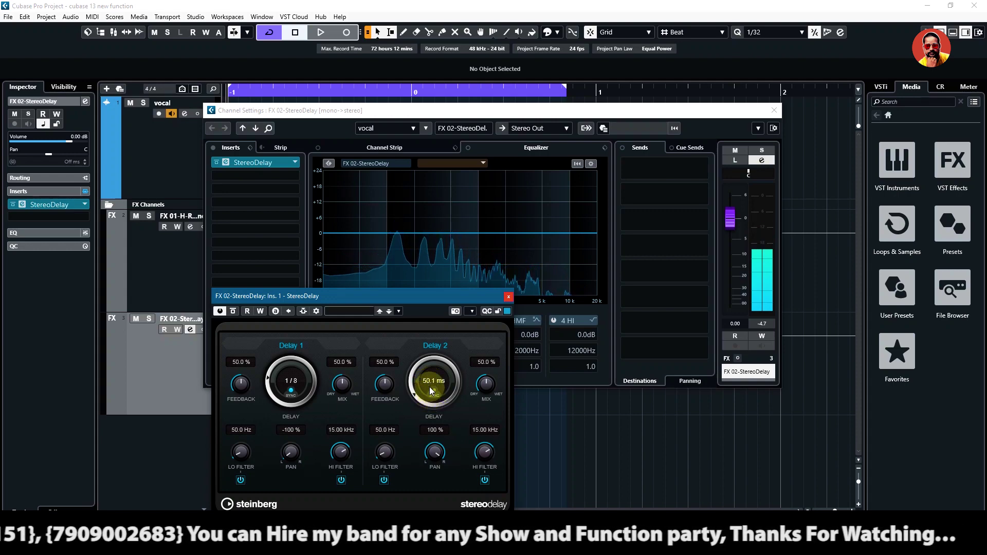
scroll(429, 381, "up", 5)
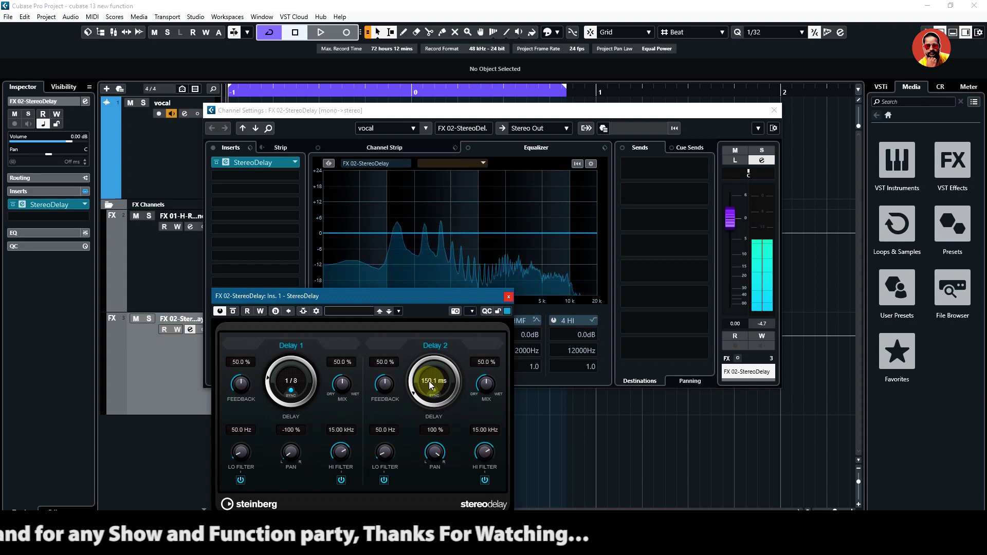
left_click(509, 296)
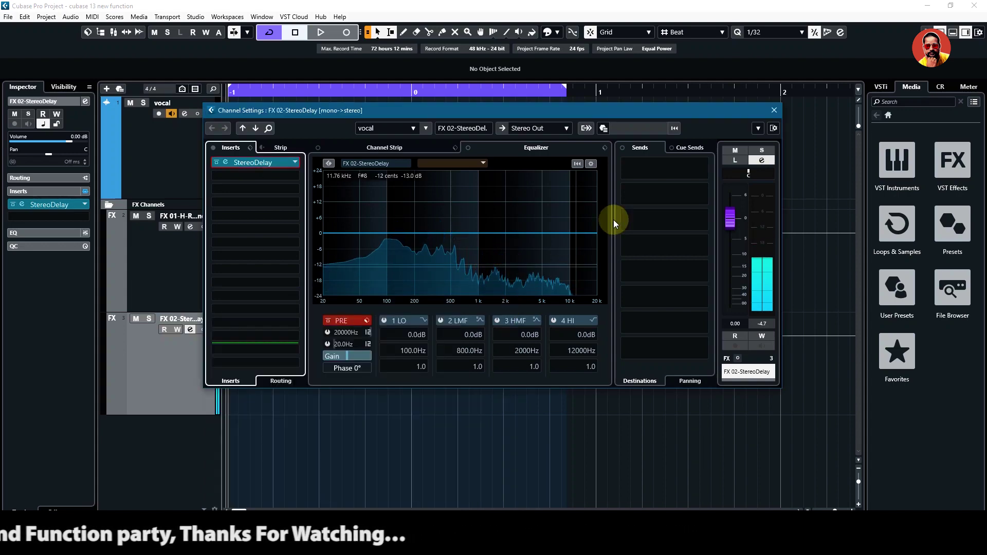
left_click(775, 110)
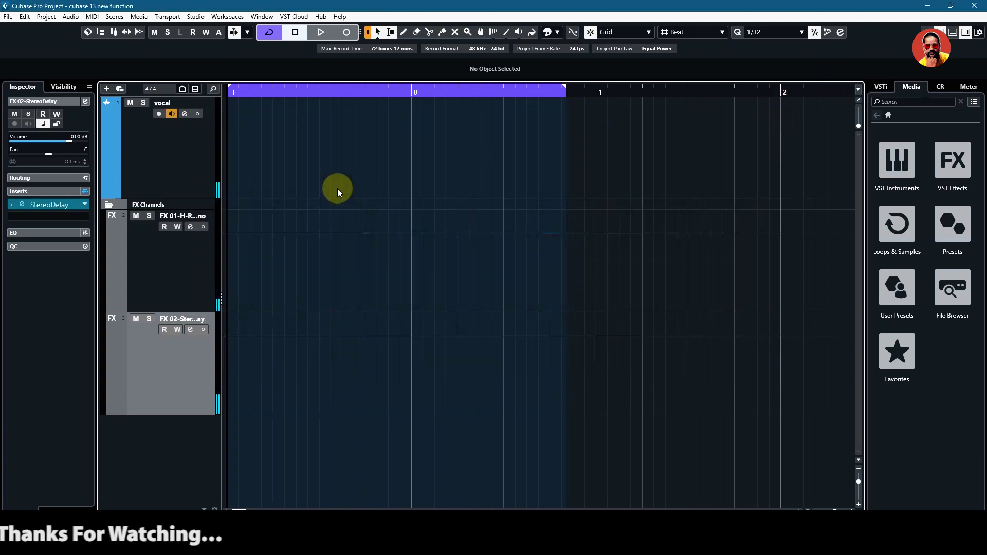
In the vocal channel settings, lower the StereoDelay send to -15.6 dB and raise the H-Reverb send to -5.31 dB.
left_click(165, 148)
left_click(185, 113)
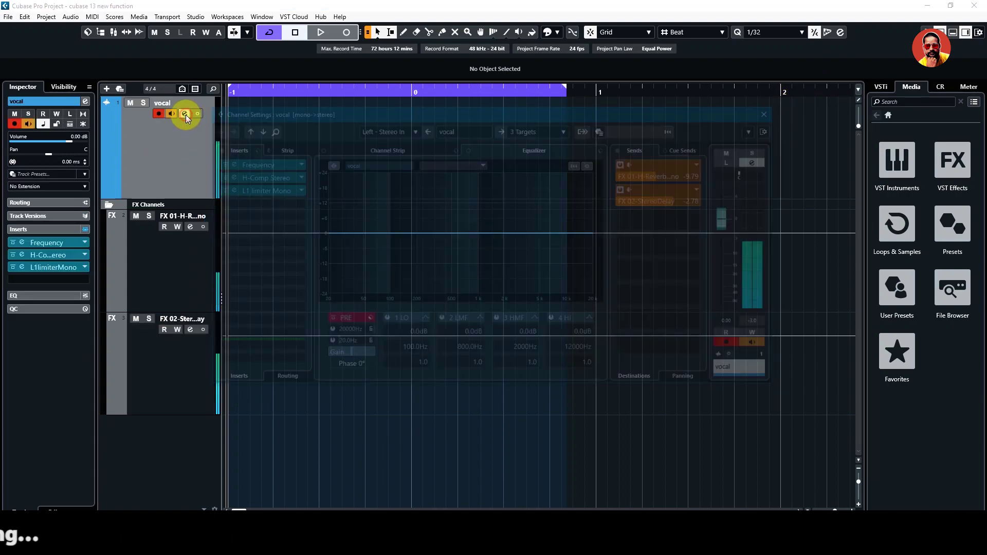
scroll(668, 203, "down", 5)
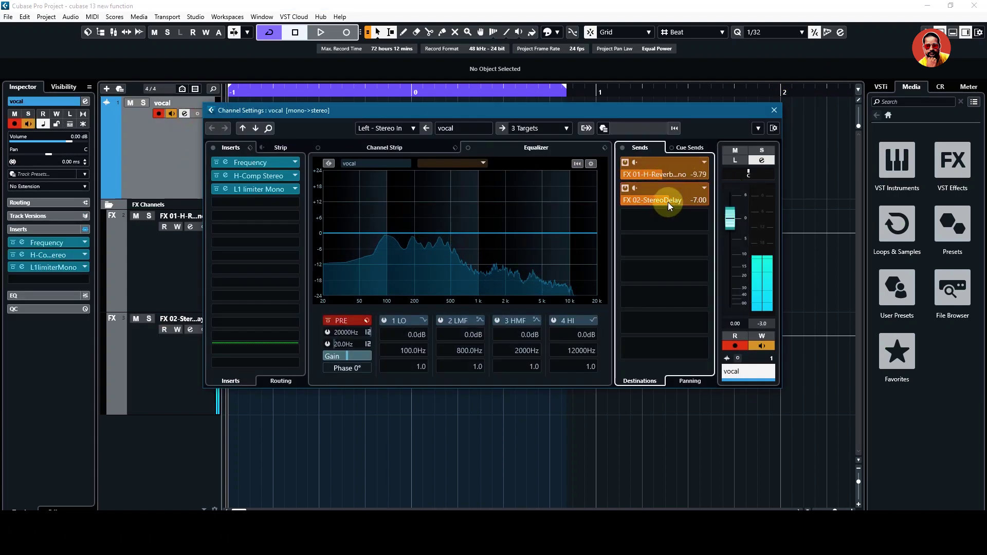
scroll(668, 202, "down", 3)
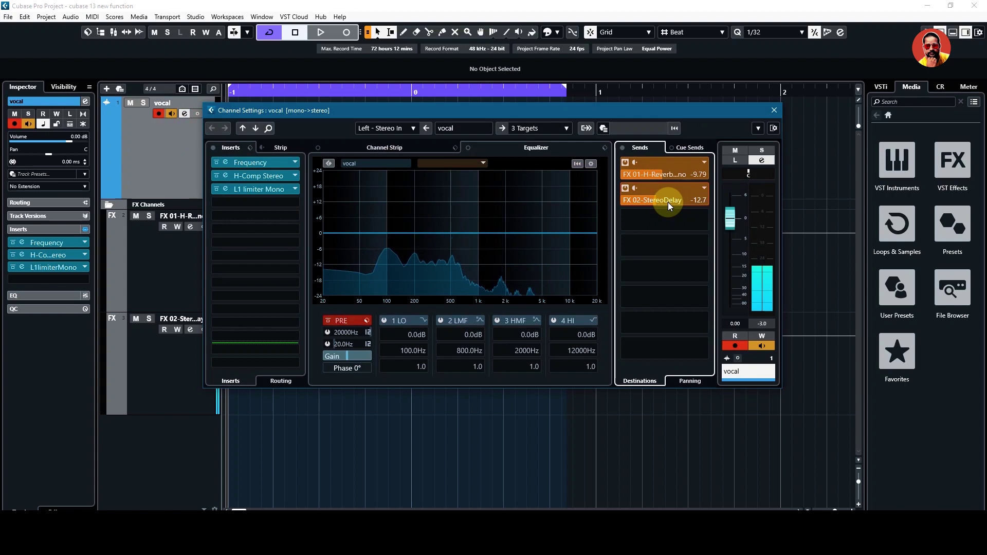
scroll(668, 203, "down", 3)
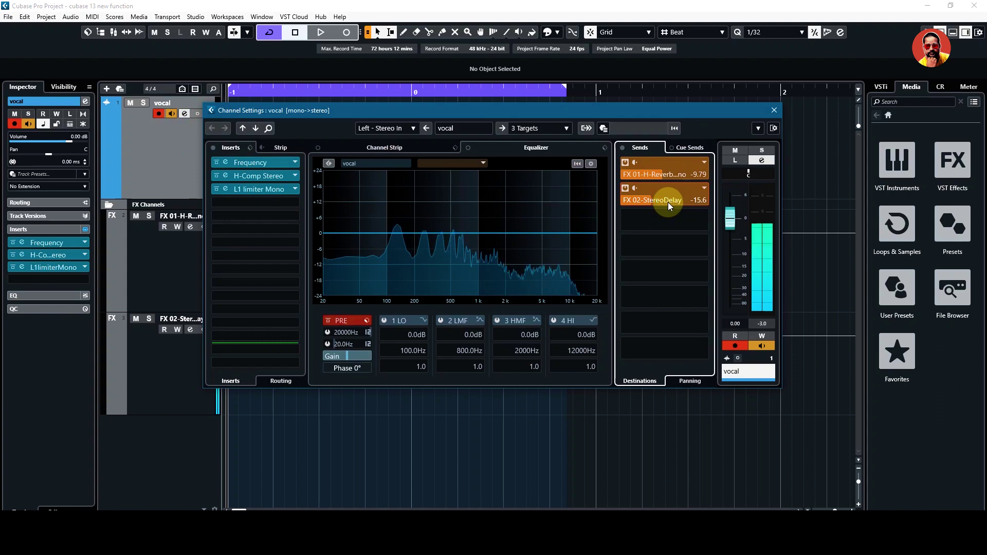
scroll(657, 178, "up", 2)
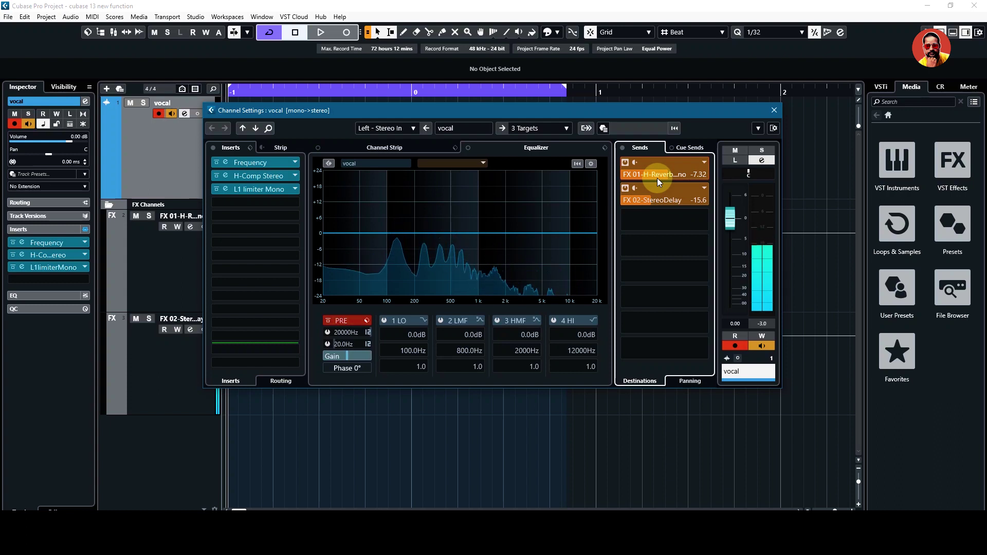
scroll(657, 177, "up", 2)
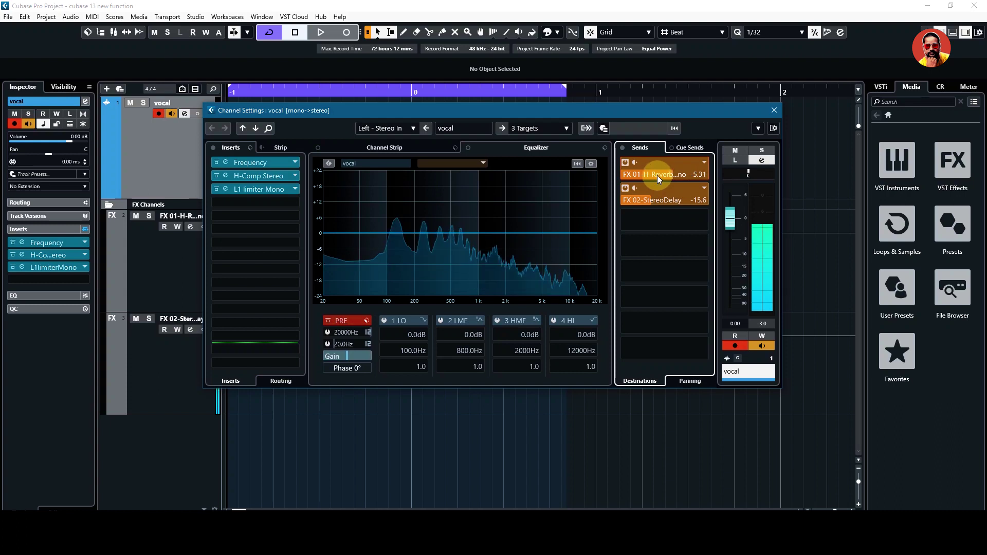
Close the vocal channel settings window, select the H-Reverb FX track briefly, and reselect the vocal track.
left_click(775, 110)
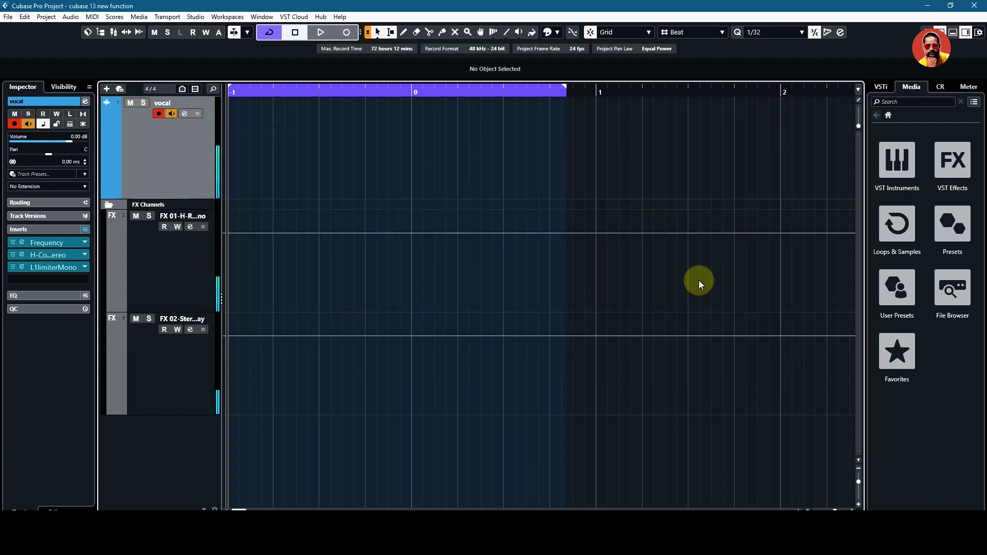
left_click(152, 289)
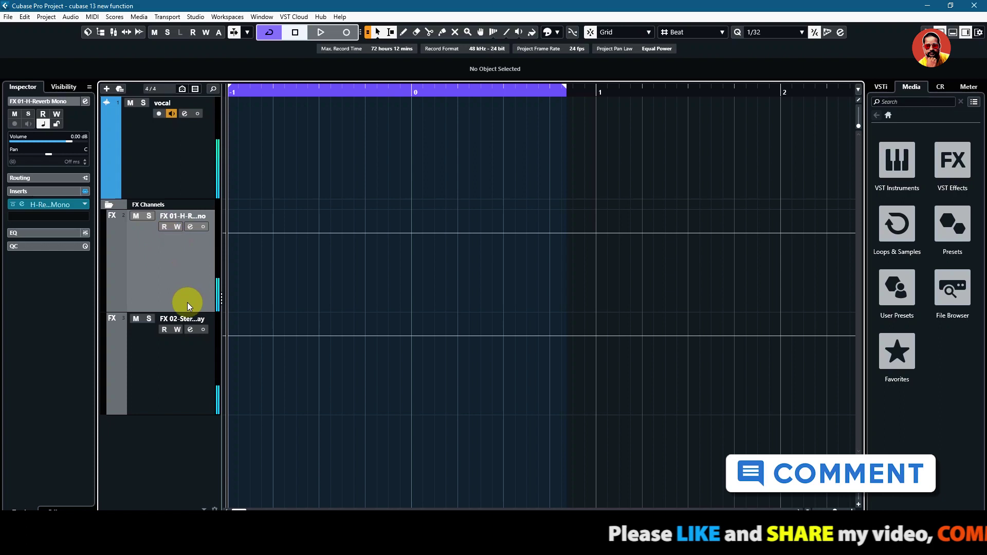
left_click(164, 162)
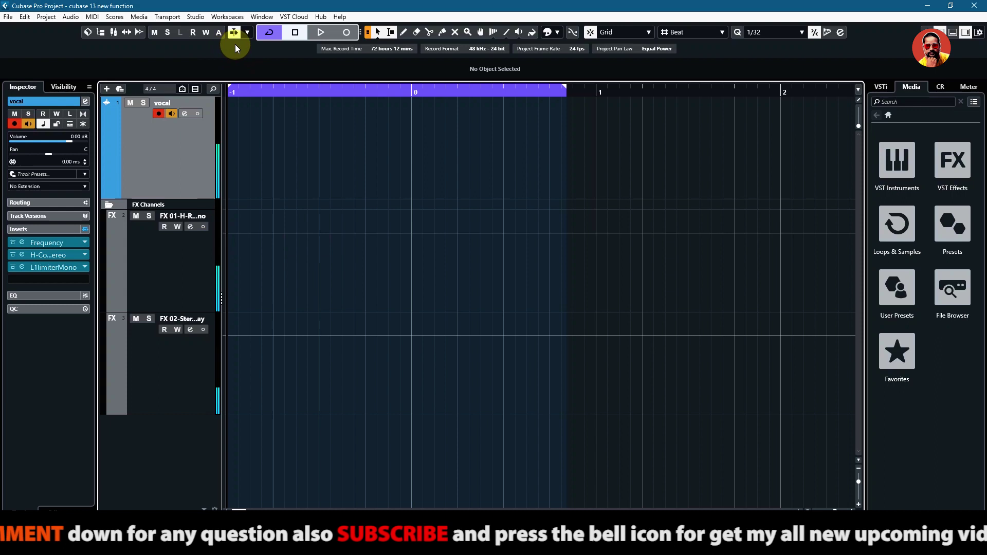
Open Studio Setup to reach the Yamaha Steinberg USB ASIO device settings.
left_click(194, 20)
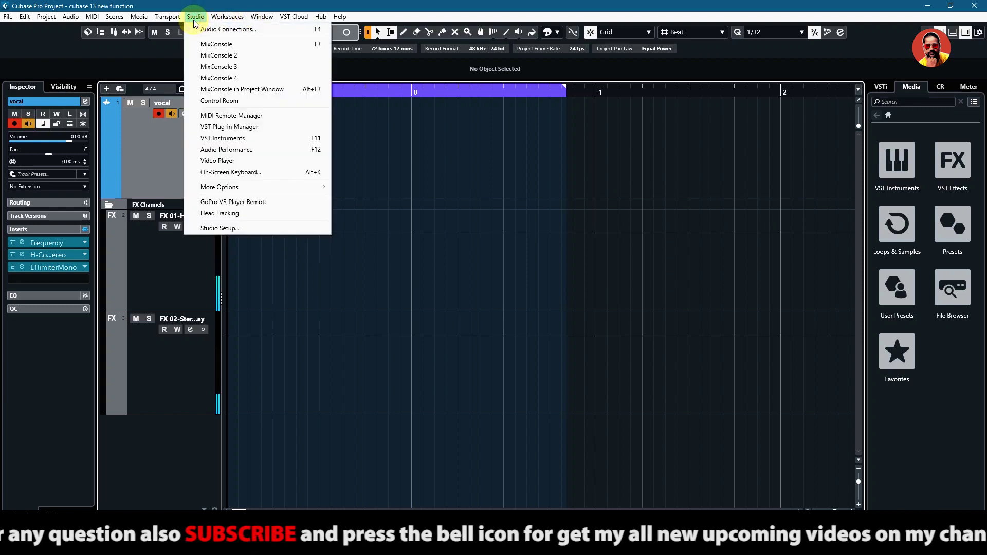
left_click(101, 51)
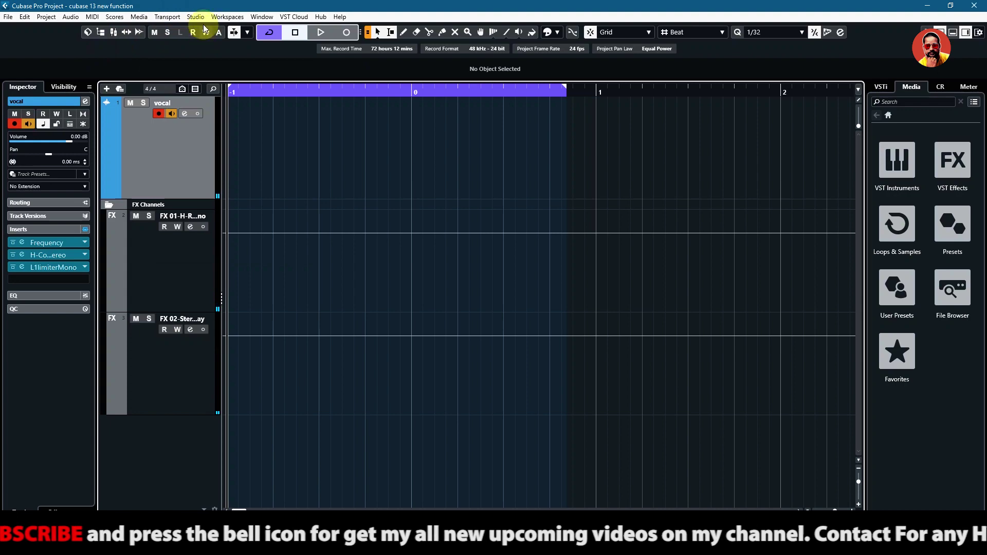
left_click(195, 18)
left_click(220, 227)
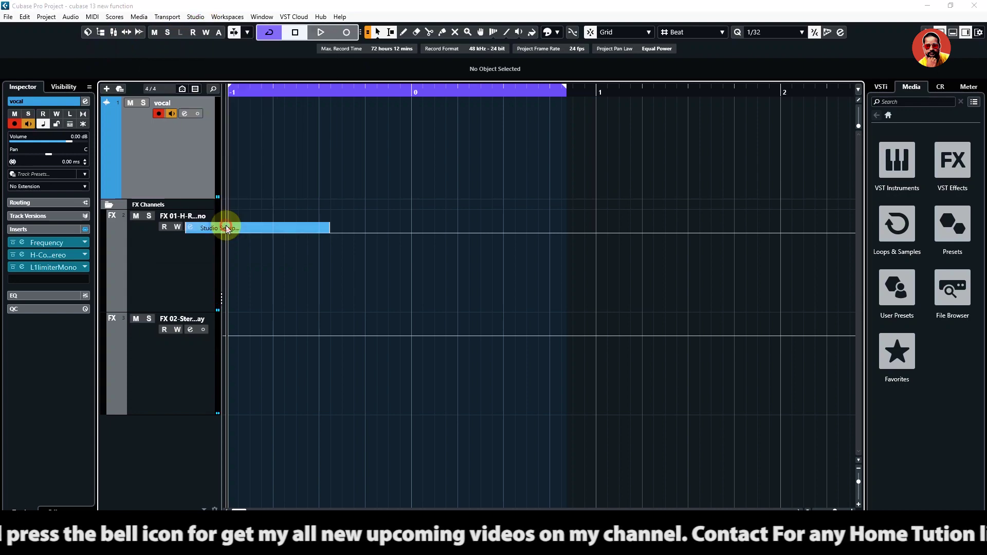
Try a 384-sample ASIO buffer in the Yamaha Steinberg USB driver and apply 512 samples instead.
left_click(264, 155)
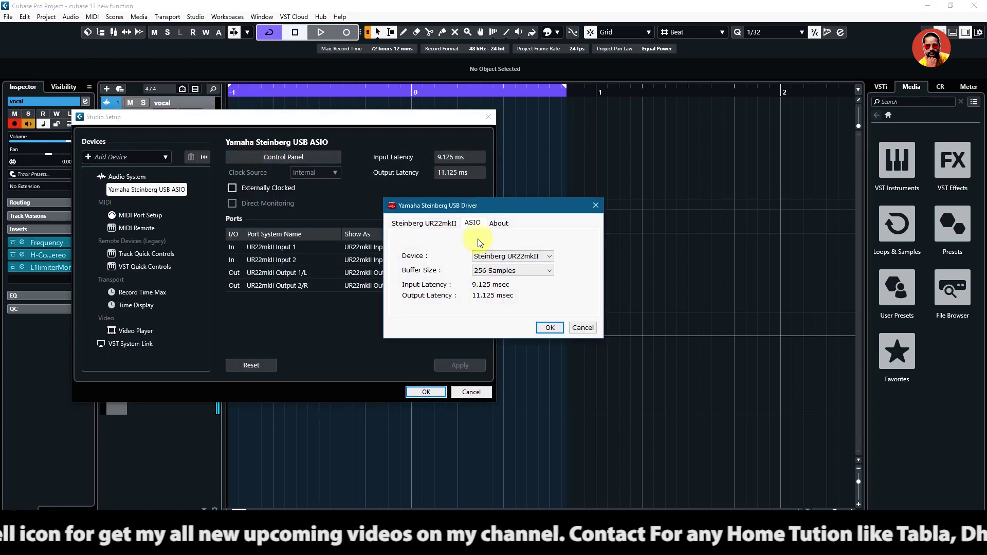
left_click(514, 270)
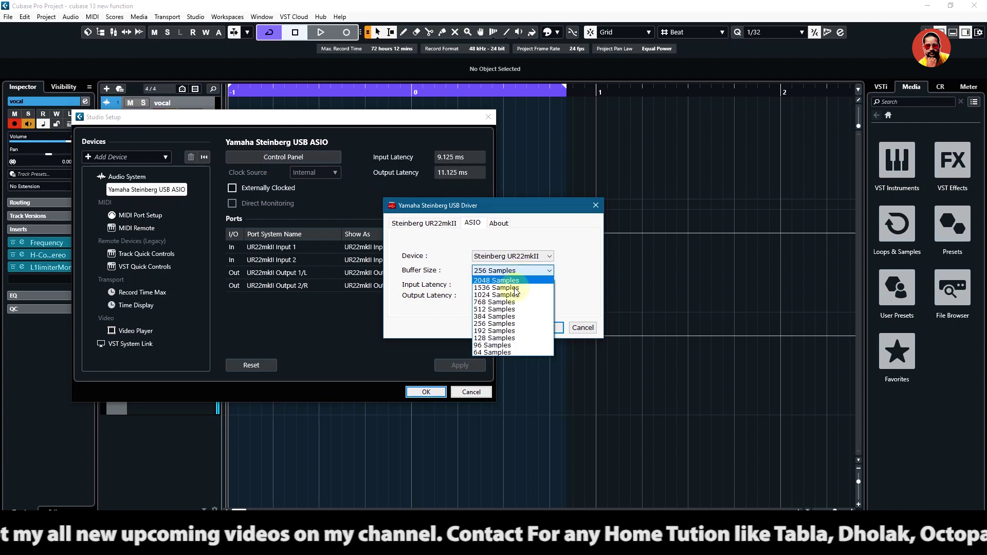
left_click(496, 316)
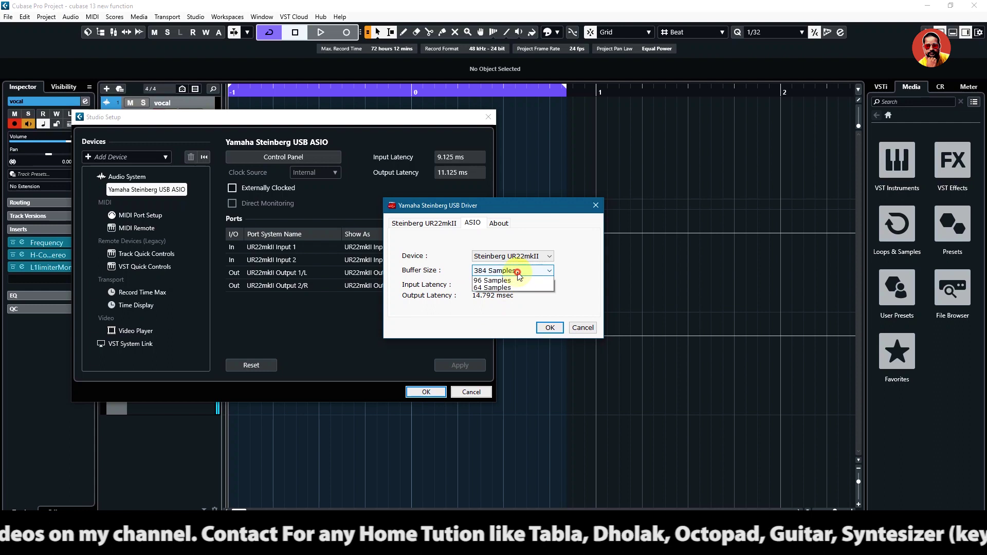
left_click(493, 312)
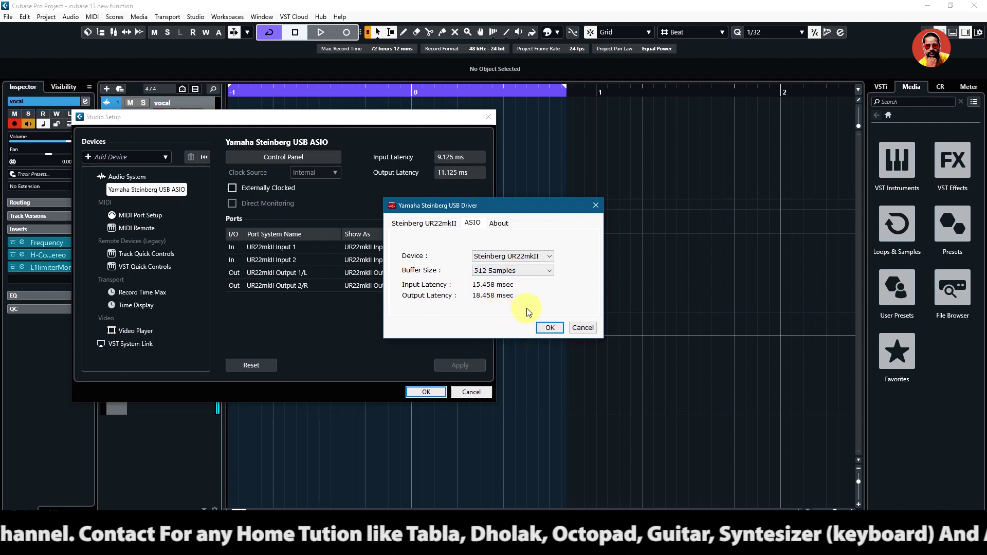
left_click(549, 329)
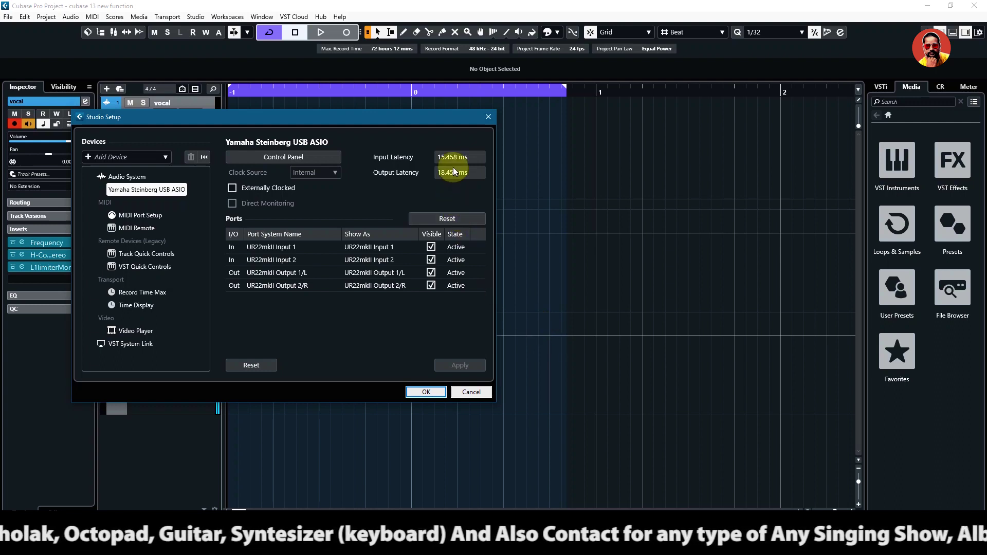
Set the Yamaha Steinberg USB driver's ASIO buffer size to 1024 samples and confirm Studio Setup.
left_click(287, 157)
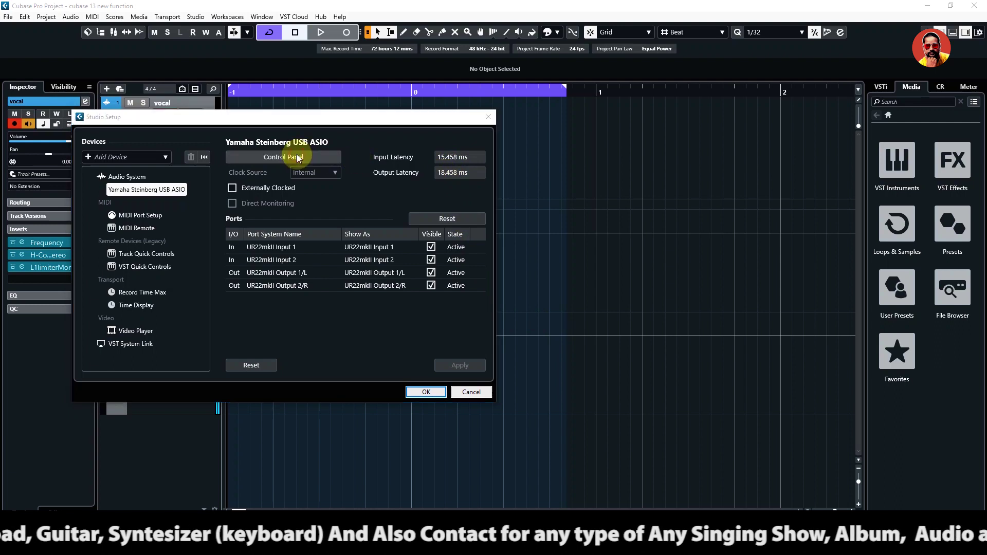
left_click(529, 273)
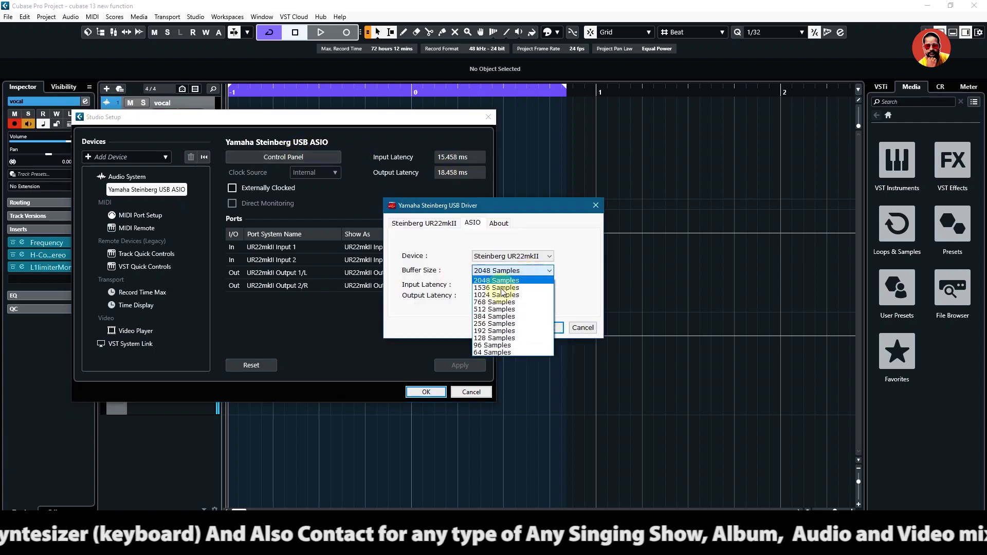
left_click(494, 296)
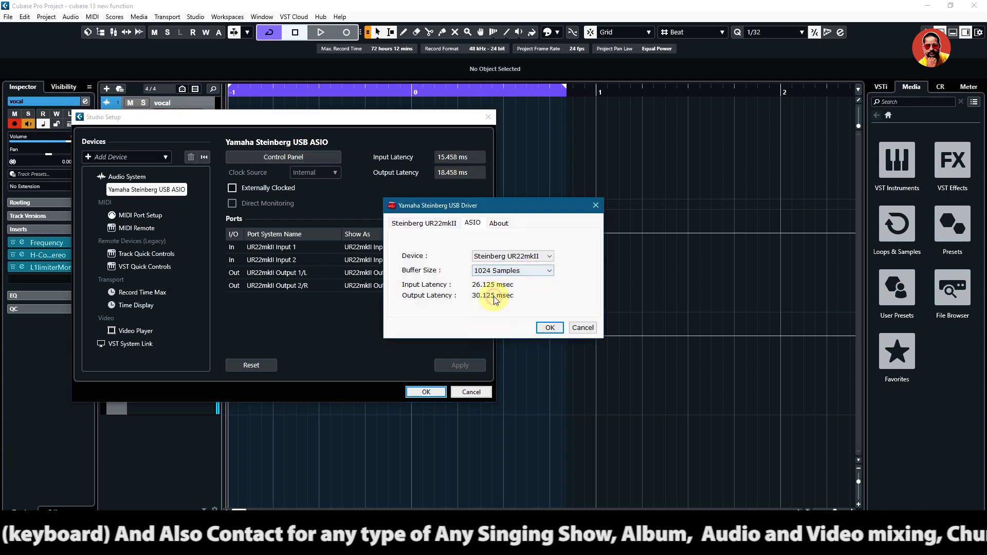
left_click(548, 328)
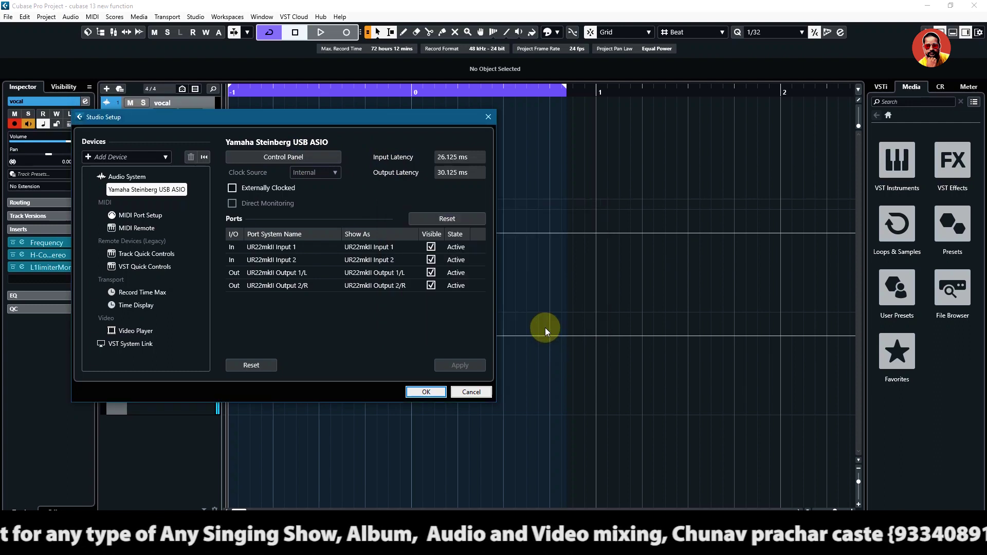
left_click(426, 392)
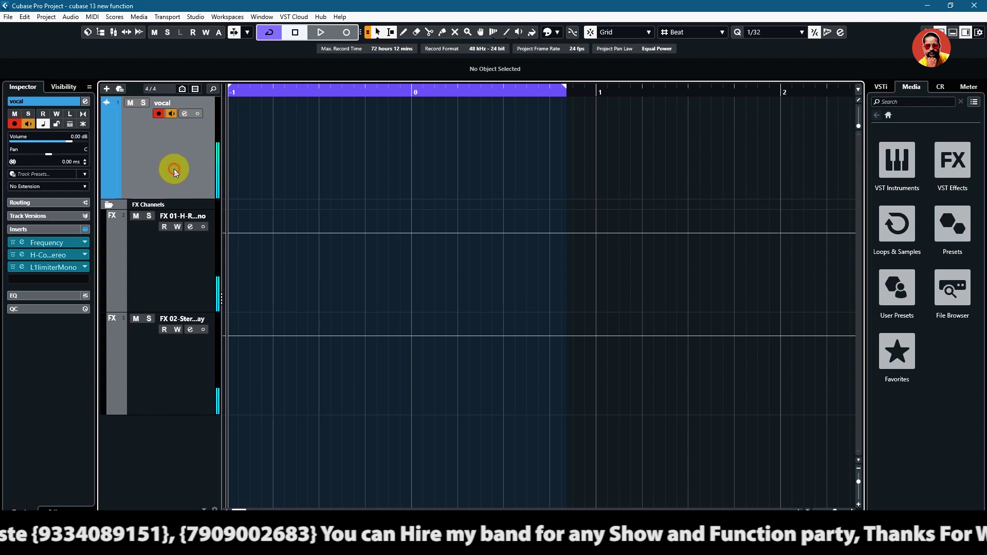
Review and close the vocal channel settings, and turn off input monitoring on the vocal track.
left_click(184, 114)
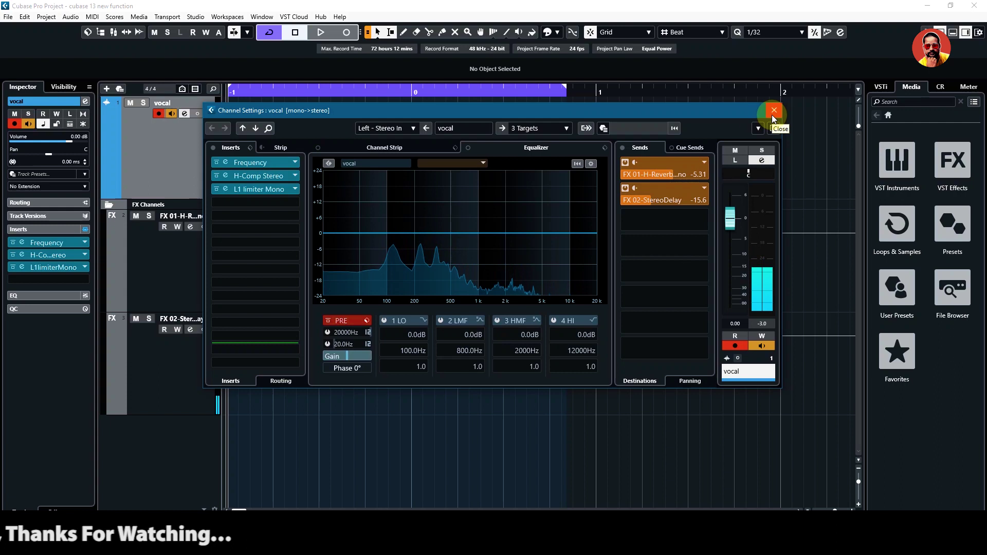
left_click(172, 115)
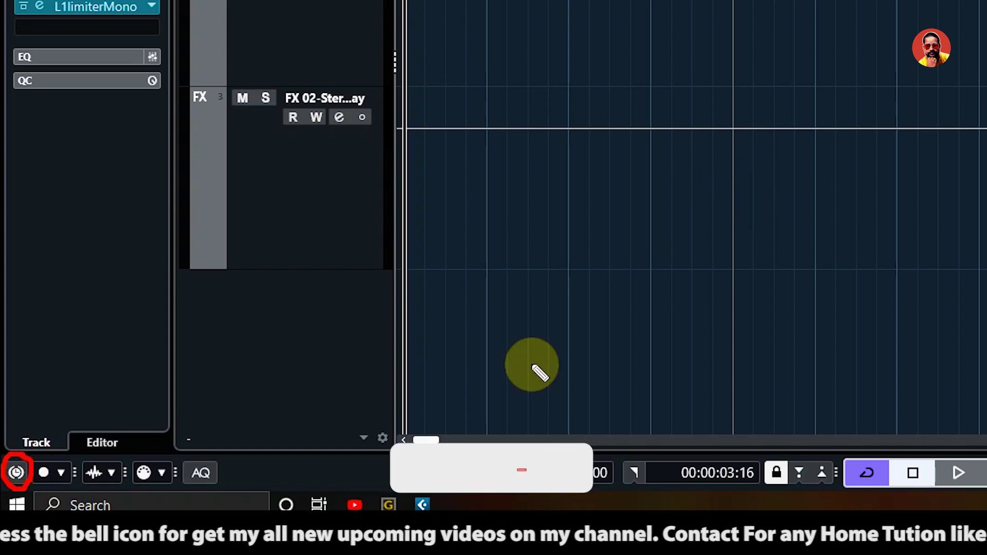
left_click_drag(25, 463, 146, 425)
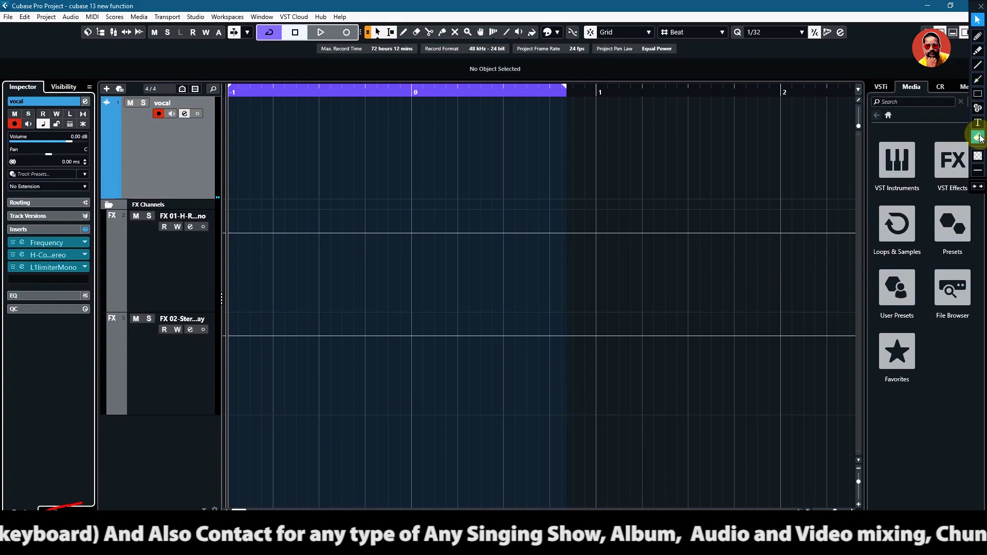
left_click(979, 138)
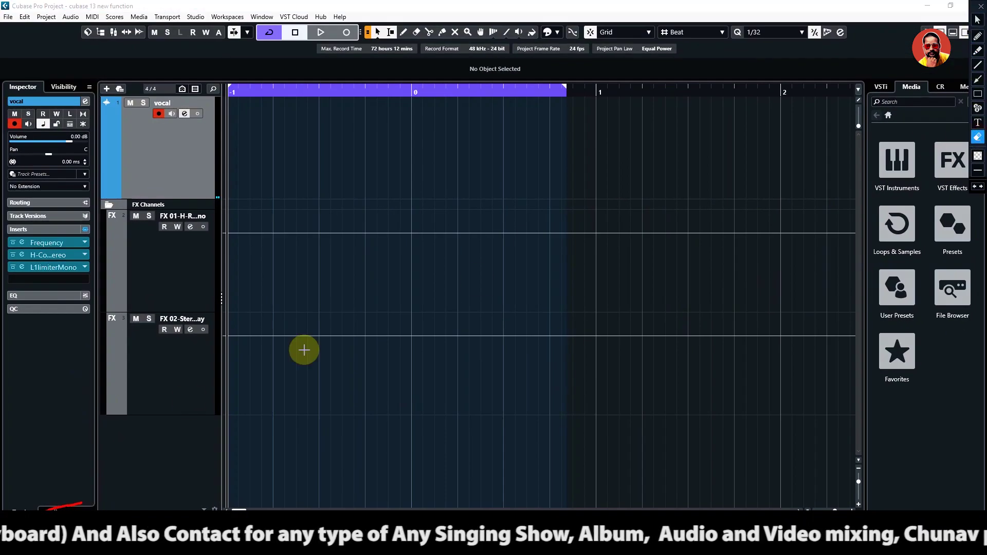
left_click(977, 21)
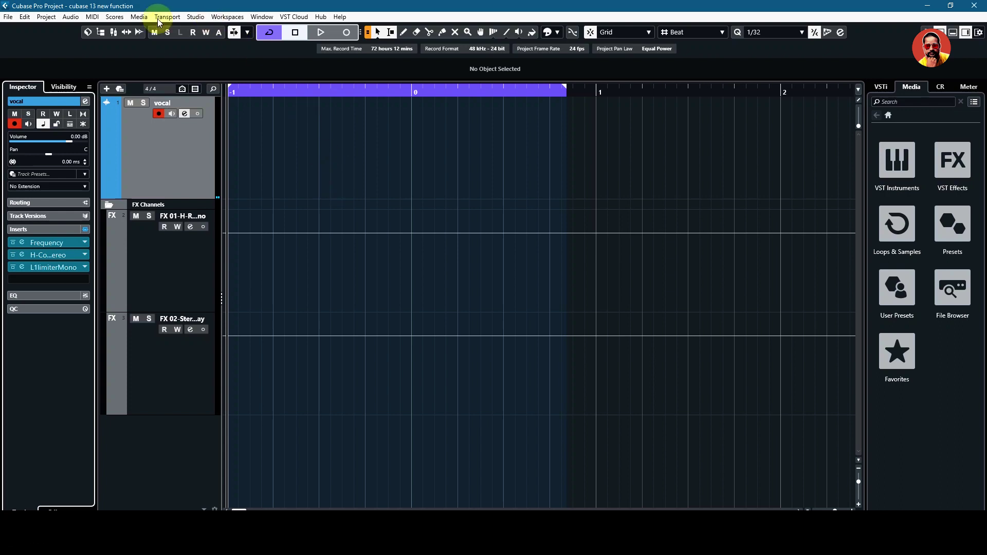
Open the MixConsole and examine the vocal channel's latency overview for its insert plug-ins.
left_click(245, 17)
mouse_move(257, 18)
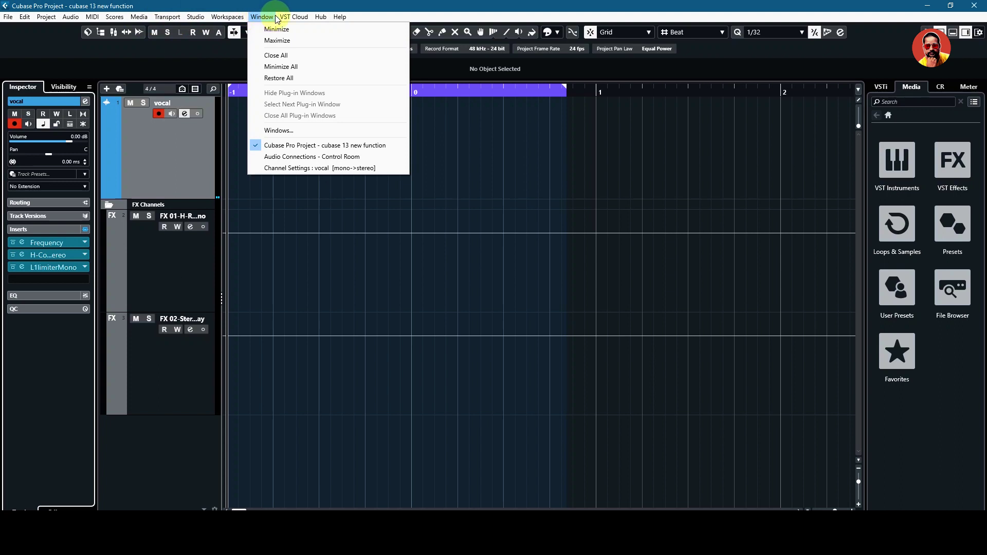
left_click(201, 18)
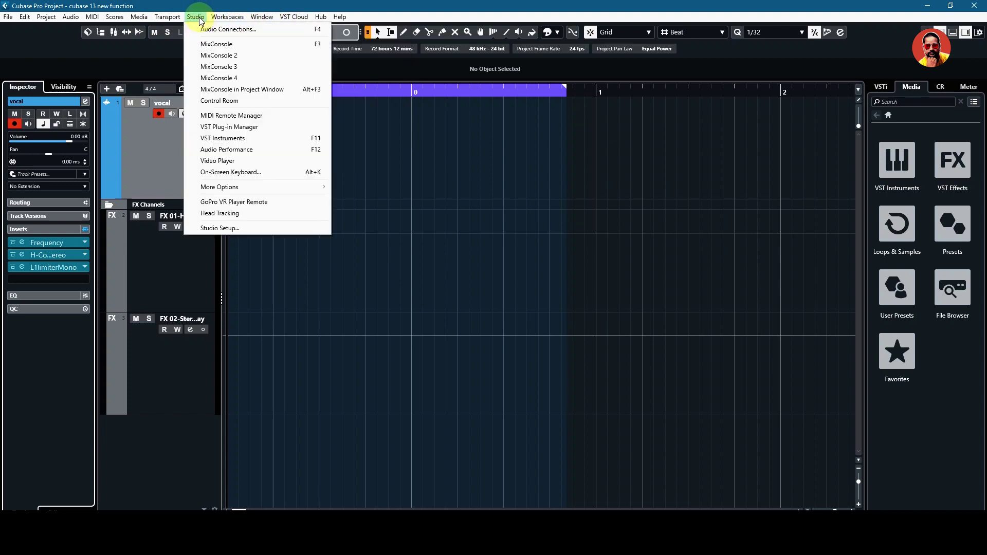
left_click(206, 45)
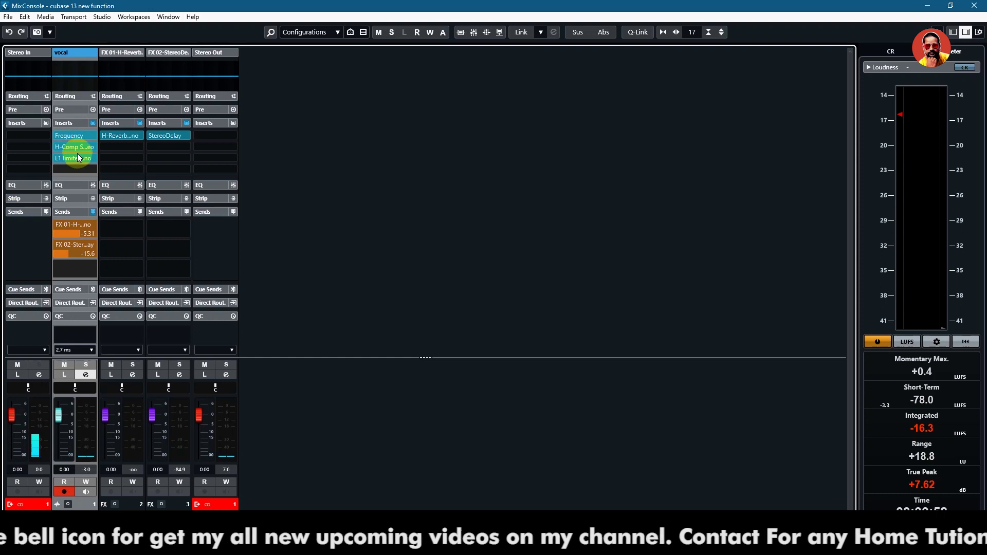
left_click(92, 350)
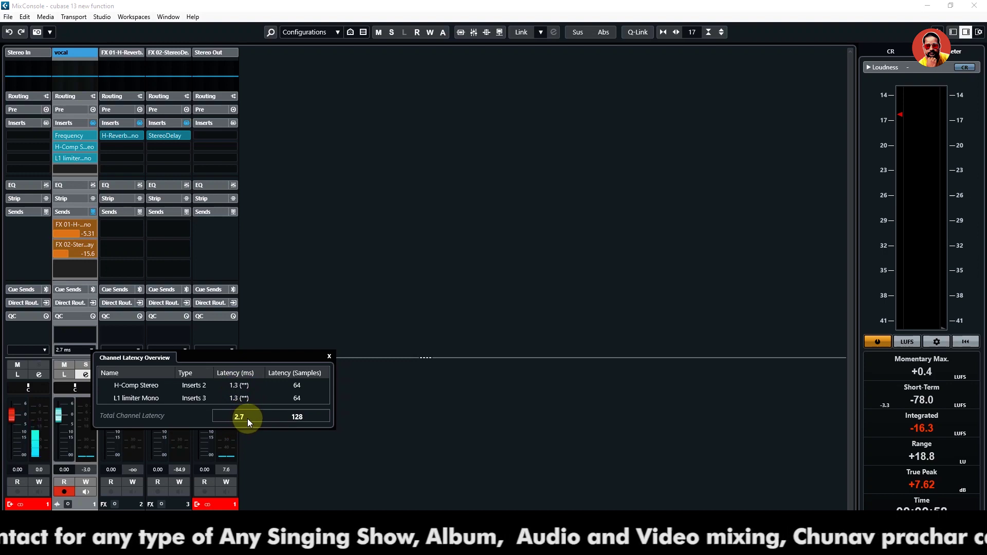
left_click(330, 356)
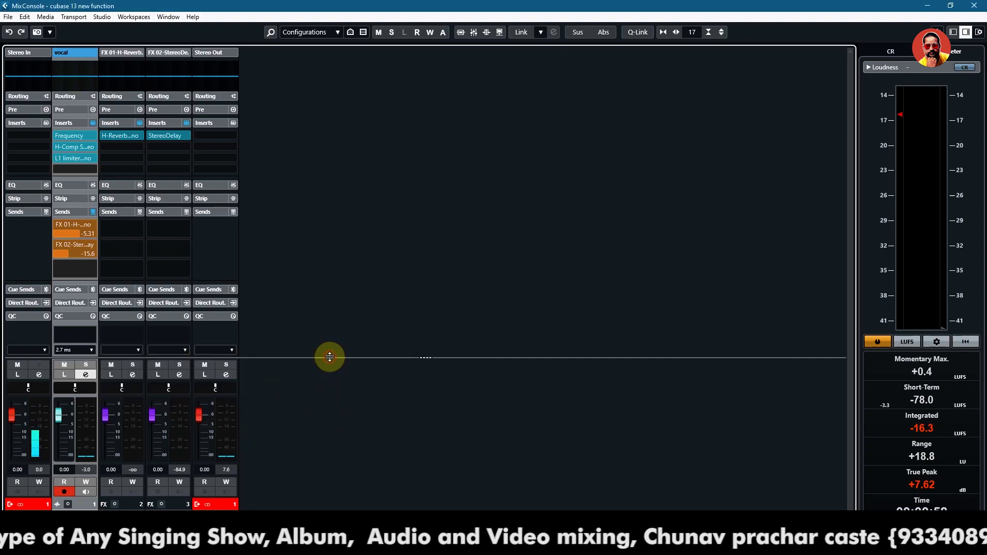
Search the effects for "pro", insert Pro-L 2 in the vocal channel's fourth insert slot, and close the MixConsole.
left_click(94, 168)
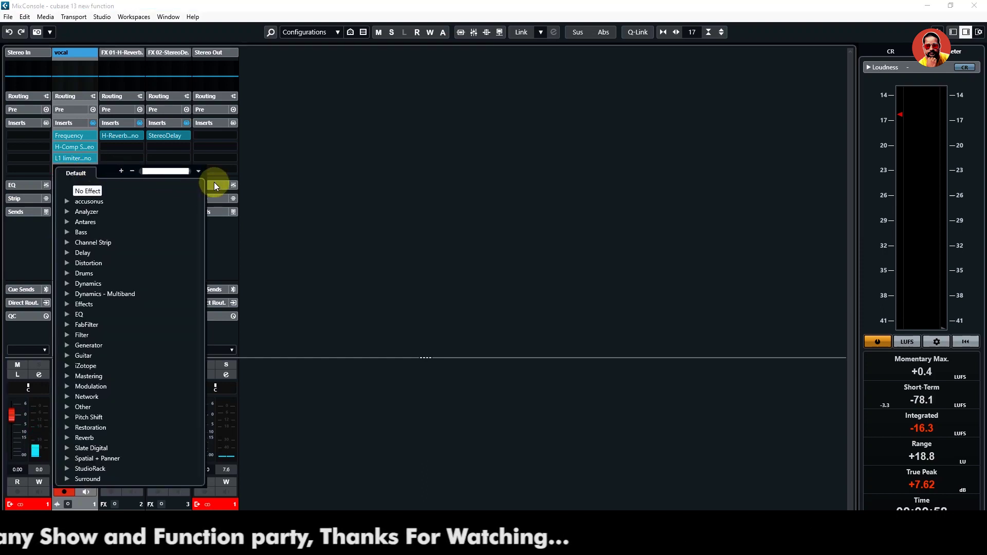
type("p")
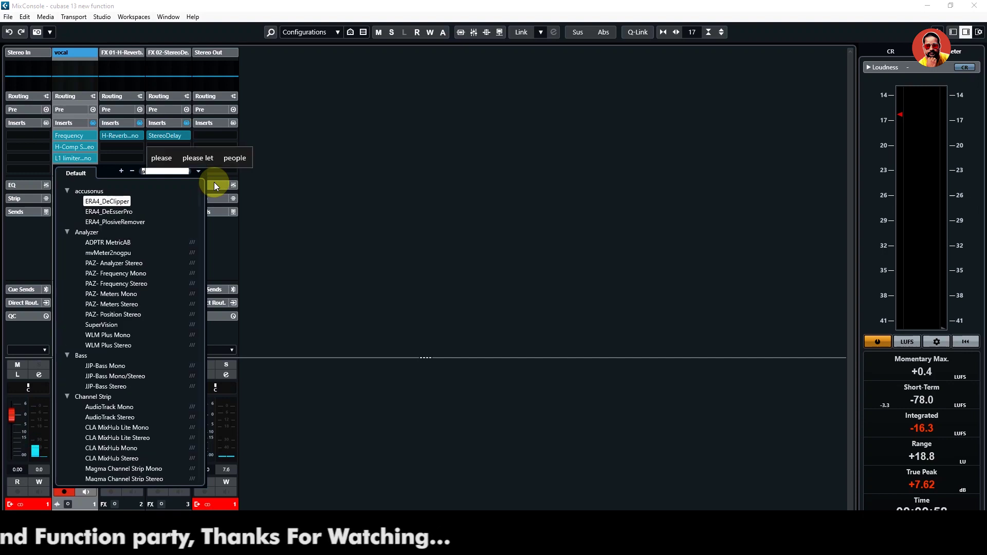
type("ro")
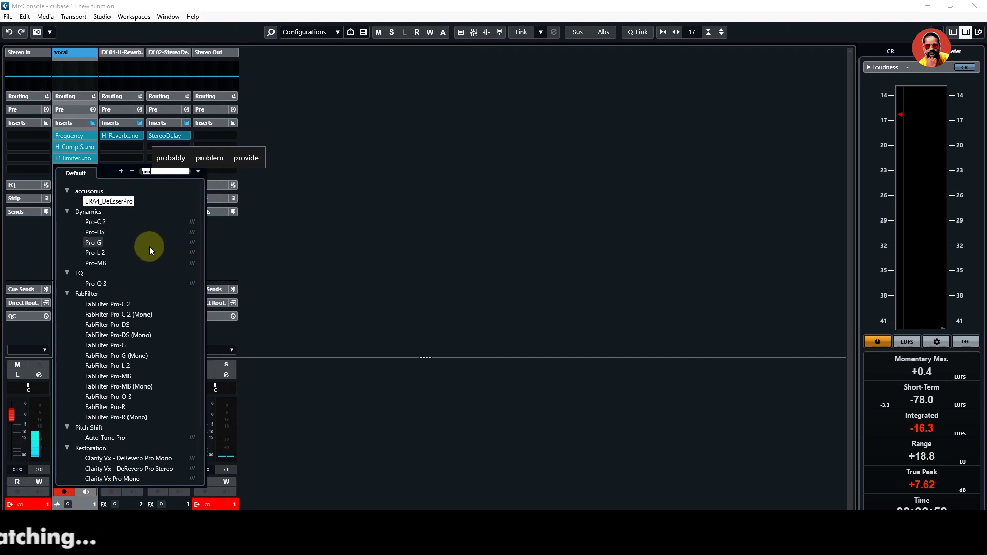
left_click(100, 252)
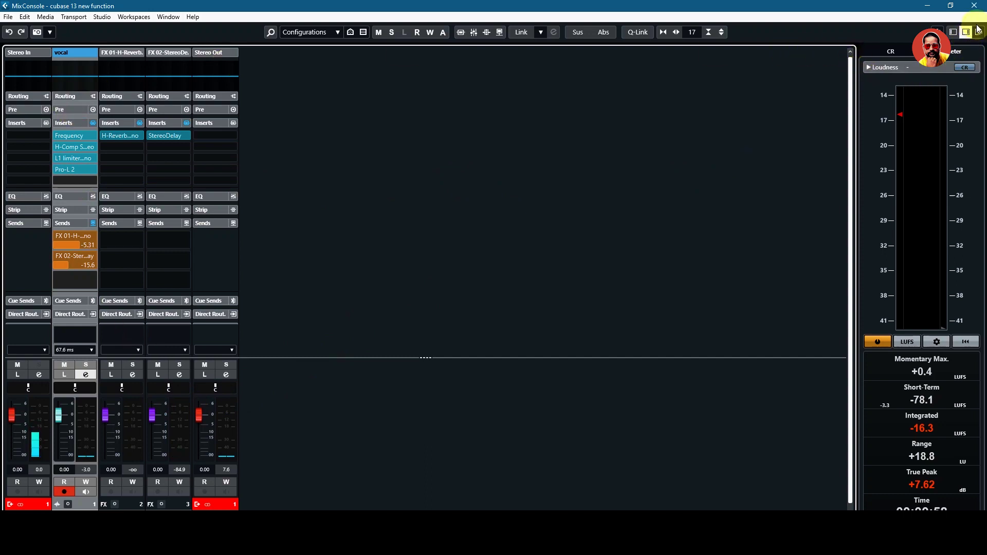
left_click(973, 6)
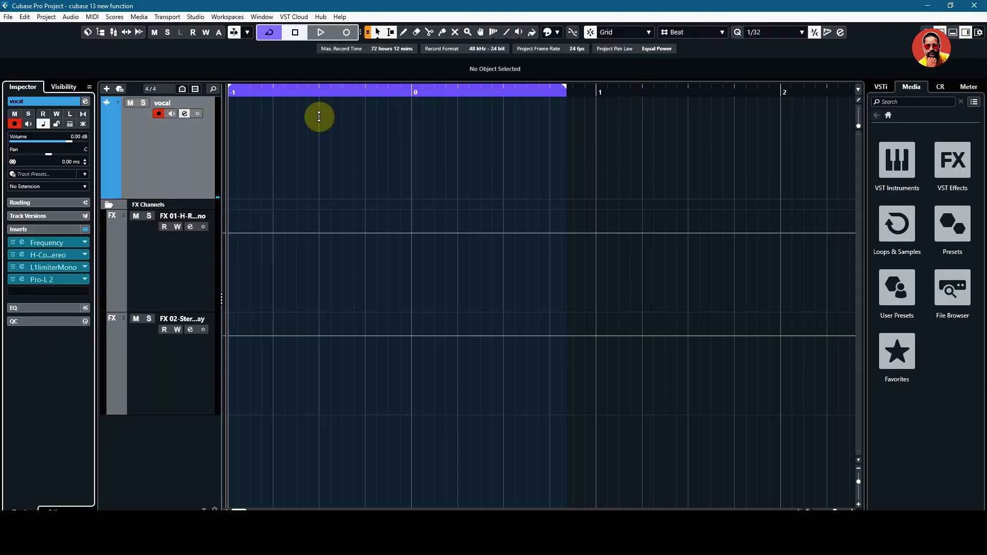
Turn on vocal track monitoring to listen with Pro-L 2 inserted, and switch it off again.
left_click(171, 115)
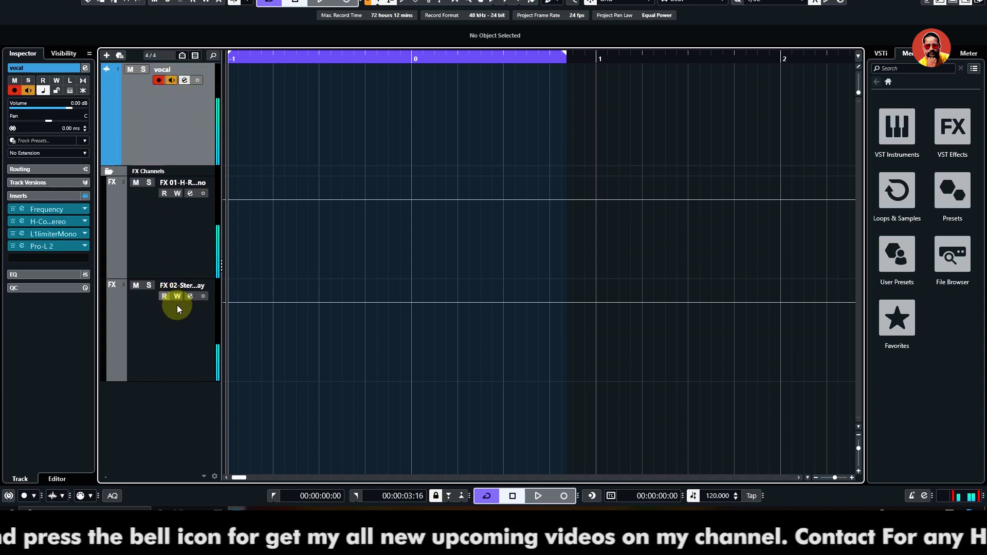
left_click(171, 80)
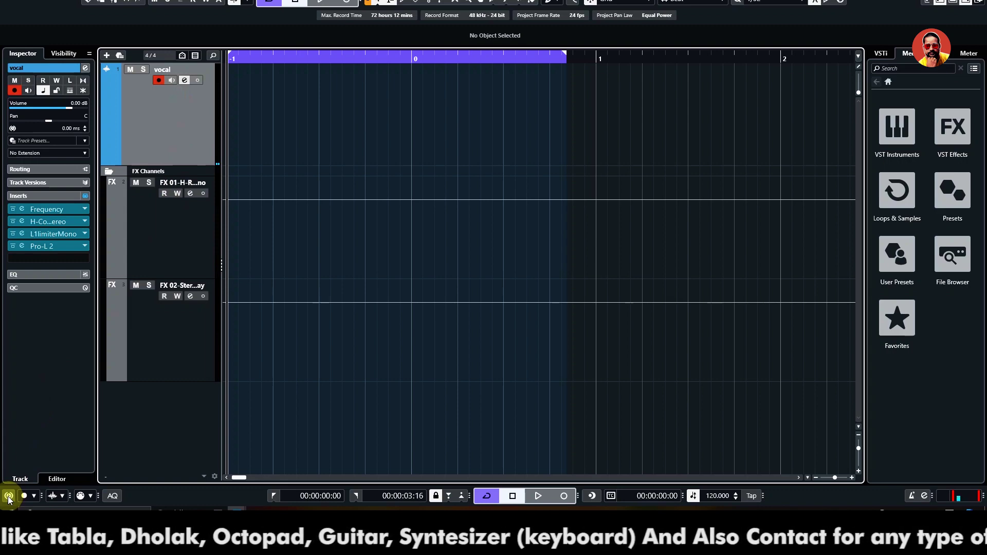
In the studio setup, set the Yamaha Steinberg USB ASIO driver's buffer size to 256 samples and confirm.
left_click(200, 17)
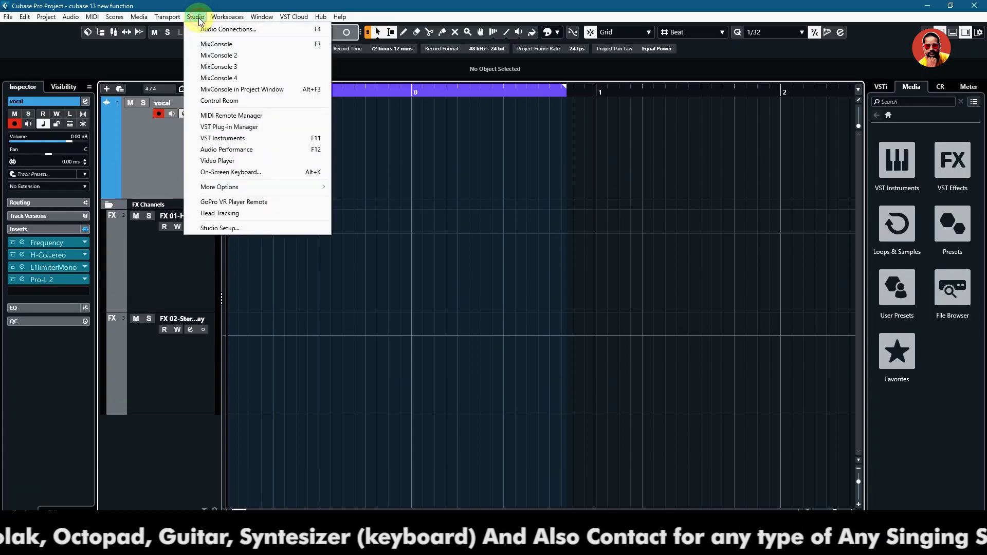
left_click(223, 229)
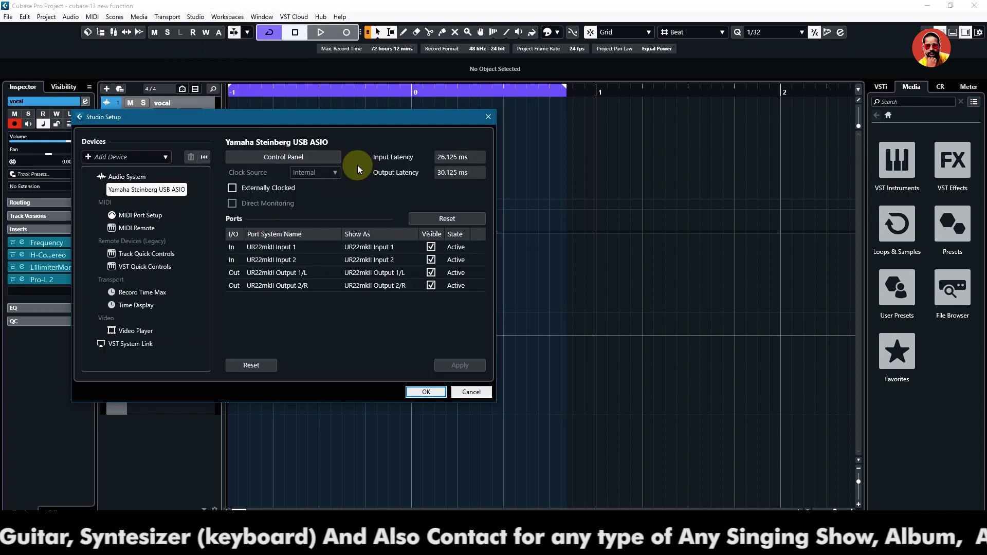
left_click(310, 155)
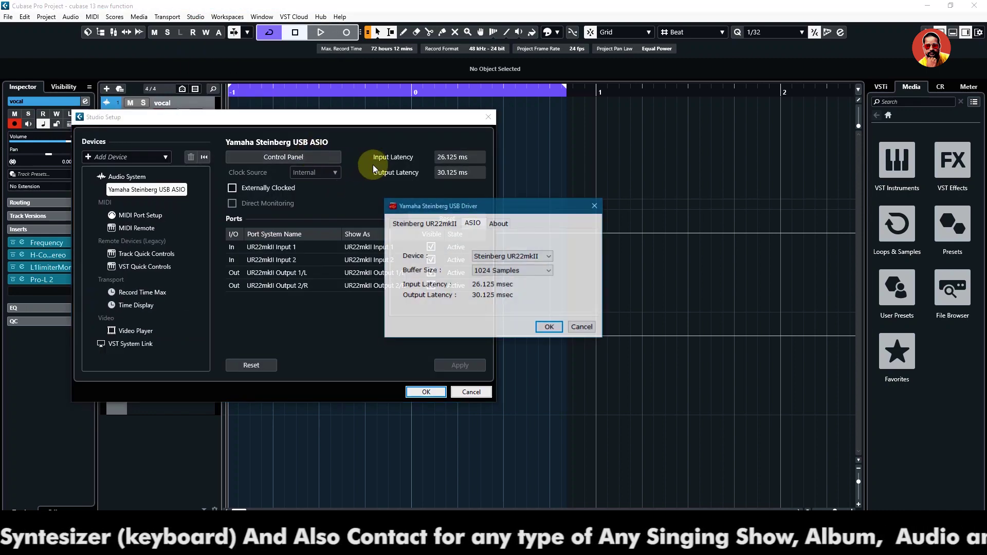
left_click(517, 271)
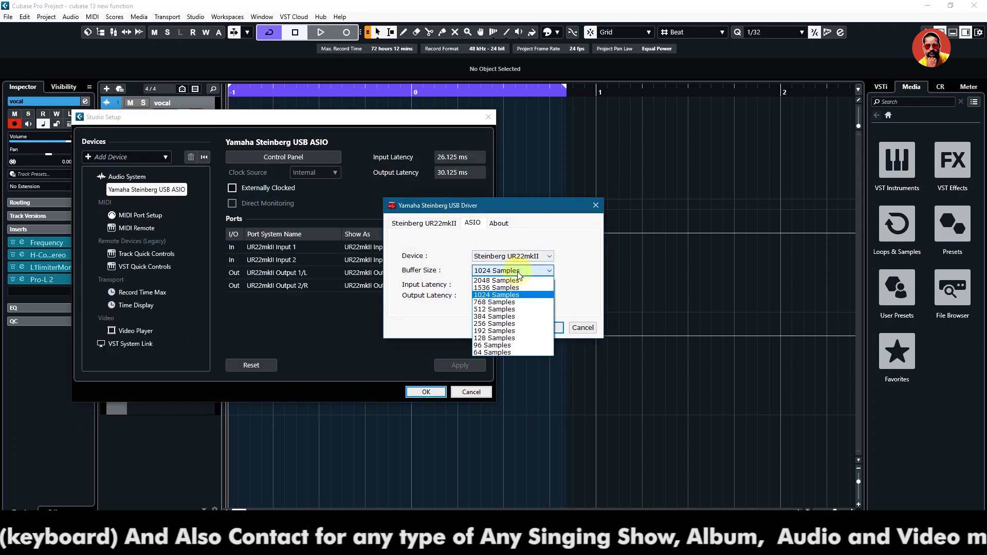
left_click(495, 323)
left_click(546, 328)
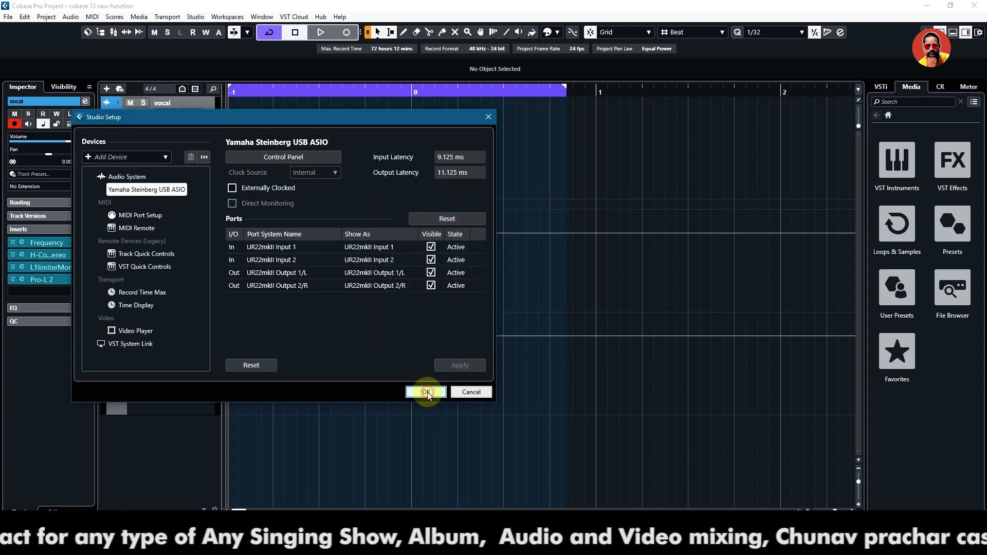
left_click(426, 392)
Turn on vocal track monitoring and compare the channel's inserts with Constrain Delay Compensation switched on and off.
left_click(168, 114)
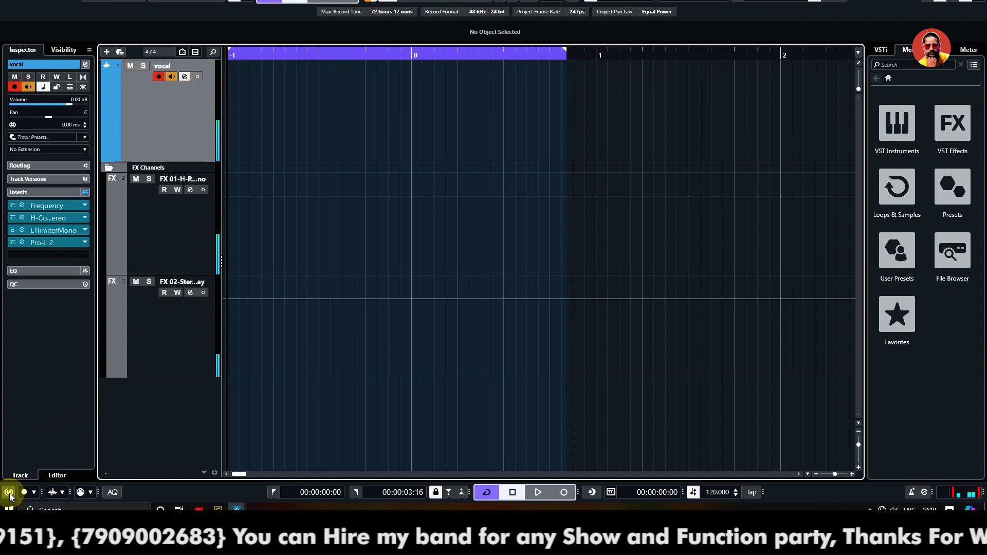
left_click(8, 493)
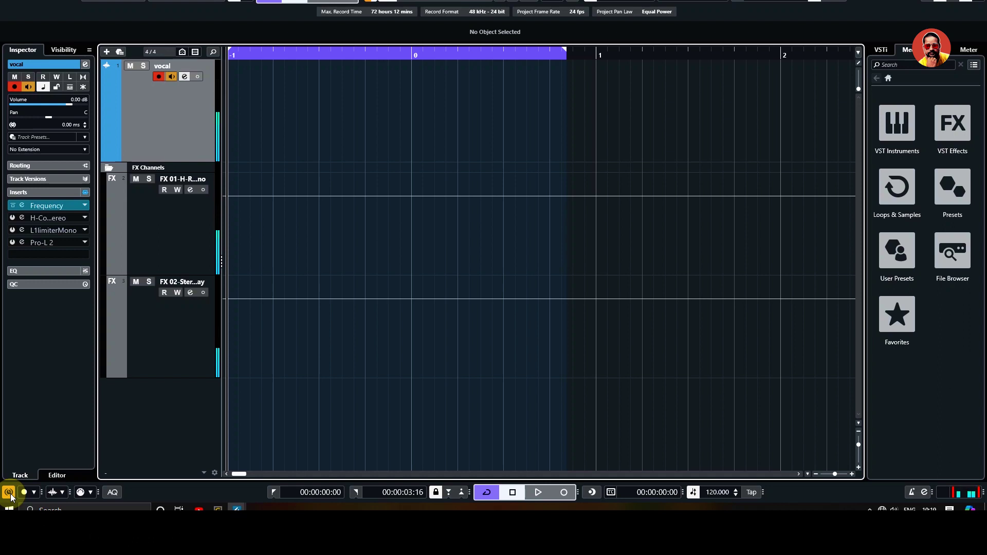
left_click(184, 77)
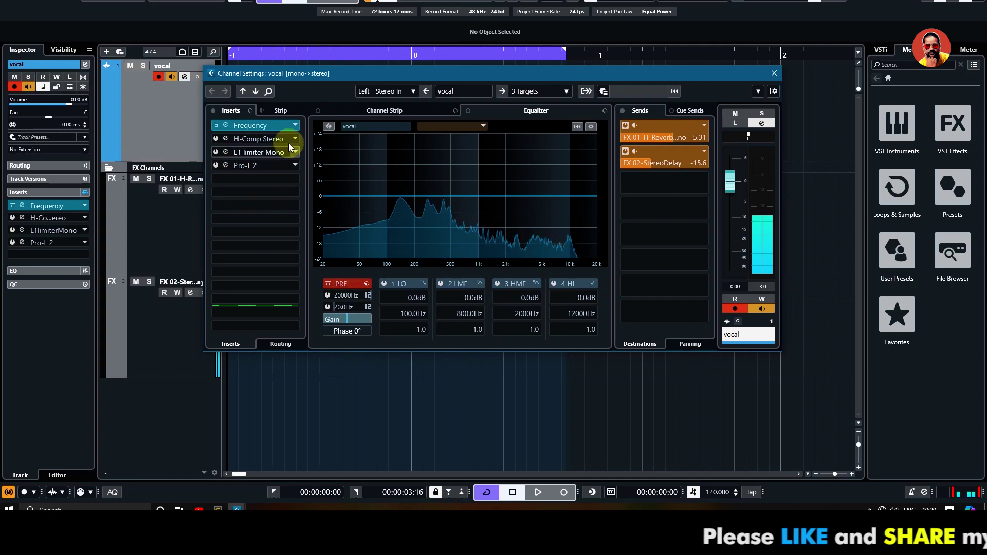
left_click(8, 498)
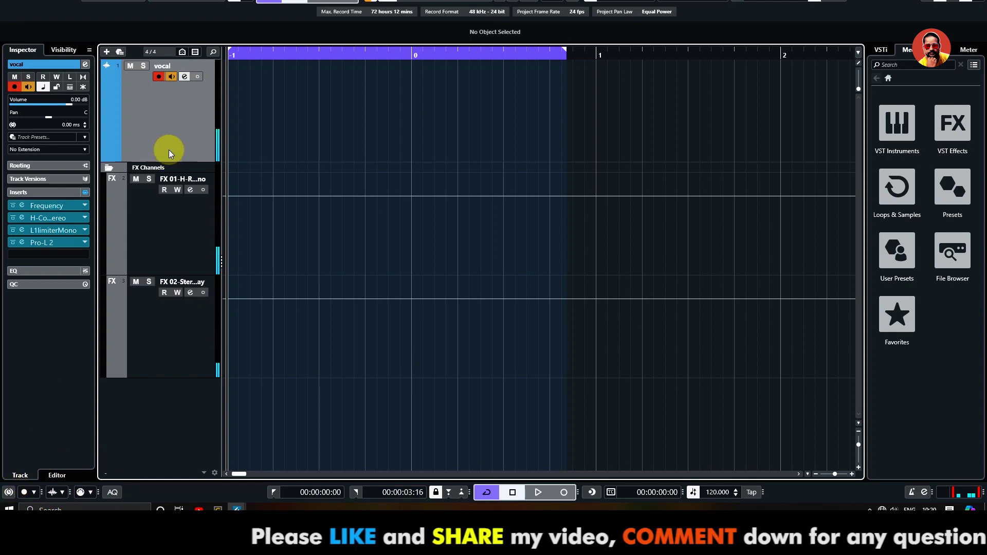
left_click(184, 76)
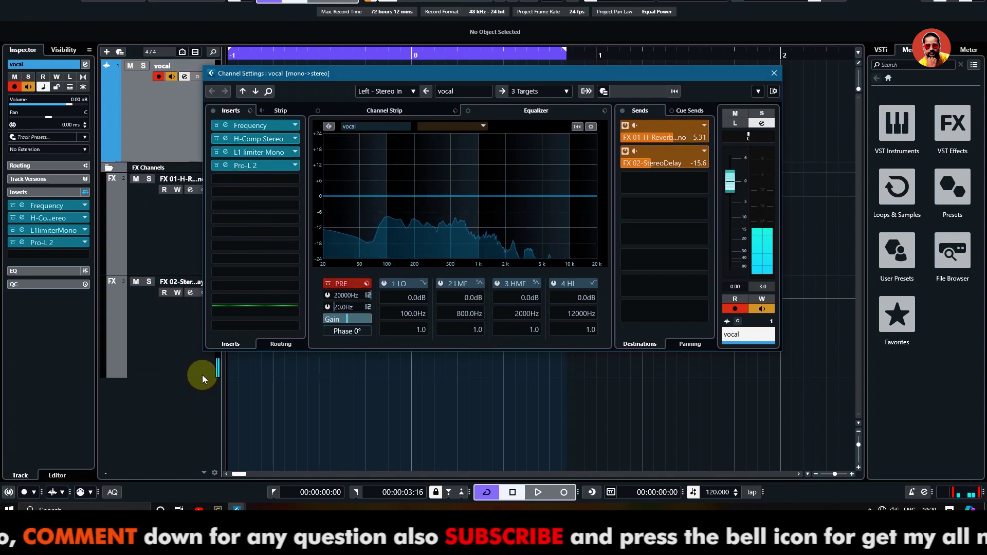
Re-enable Constrain Delay Compensation to recheck the vocal channel's inserts, and switch off both the constraint and vocal monitoring.
left_click(10, 493)
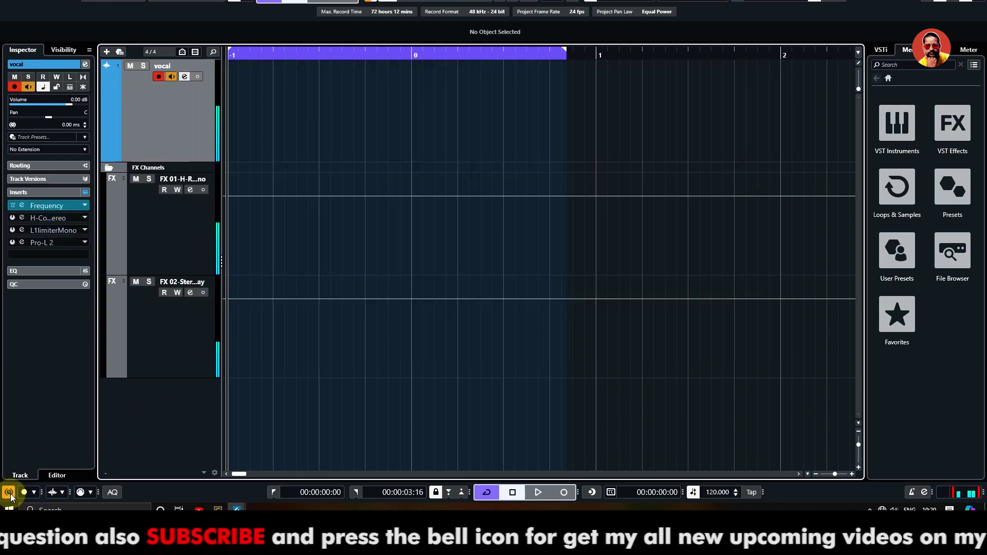
left_click(184, 76)
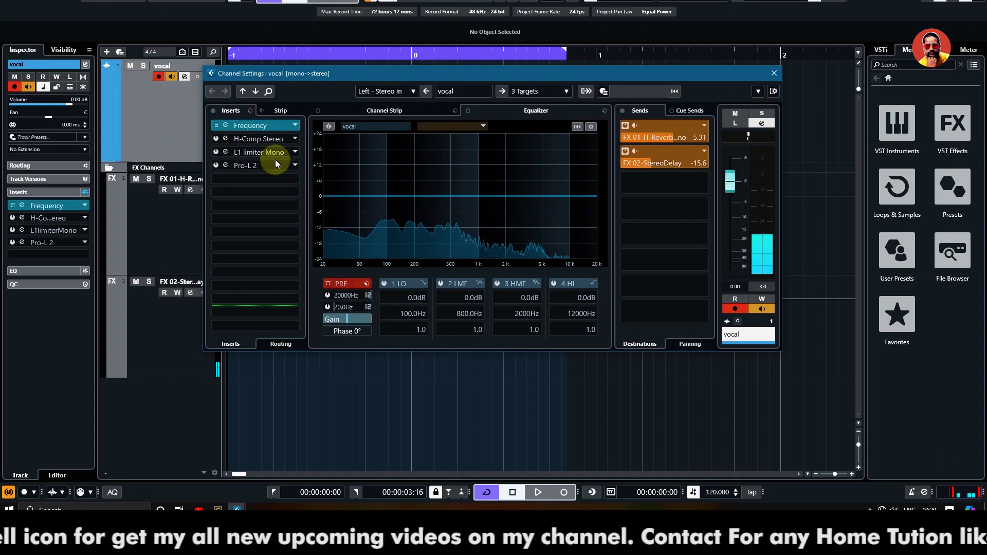
left_click(9, 493)
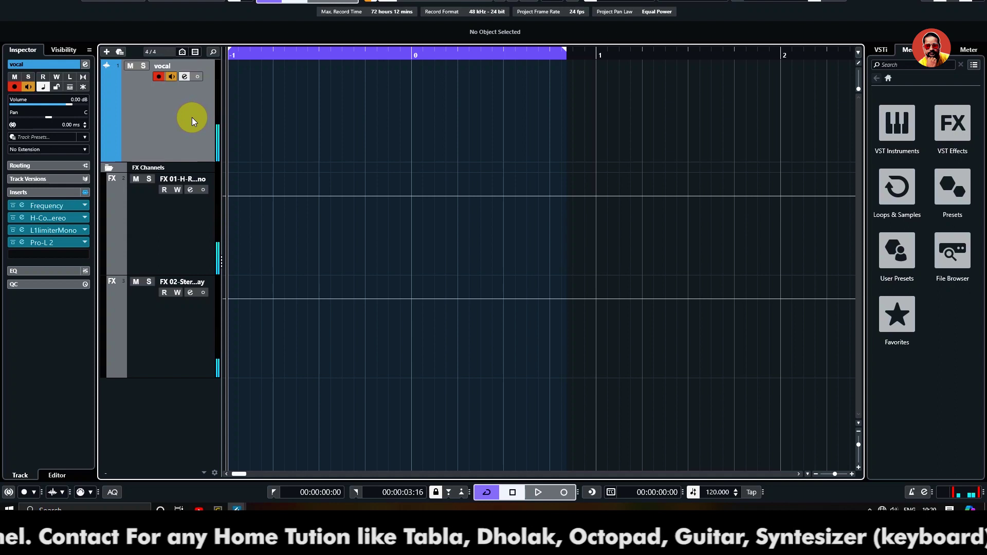
left_click(172, 77)
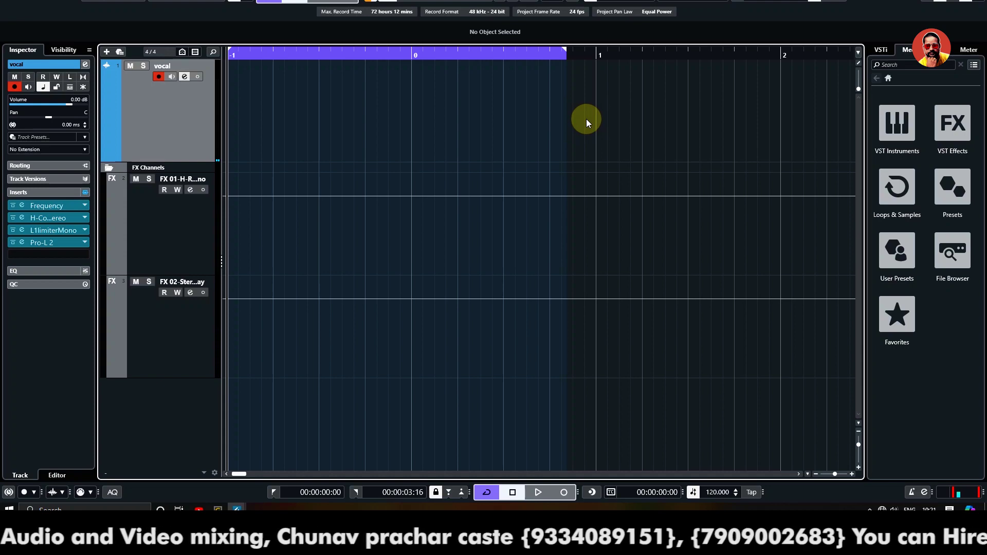
Open the MixConsole, examine the vocal channel's insert plug-ins and latency, and close it.
key("F3")
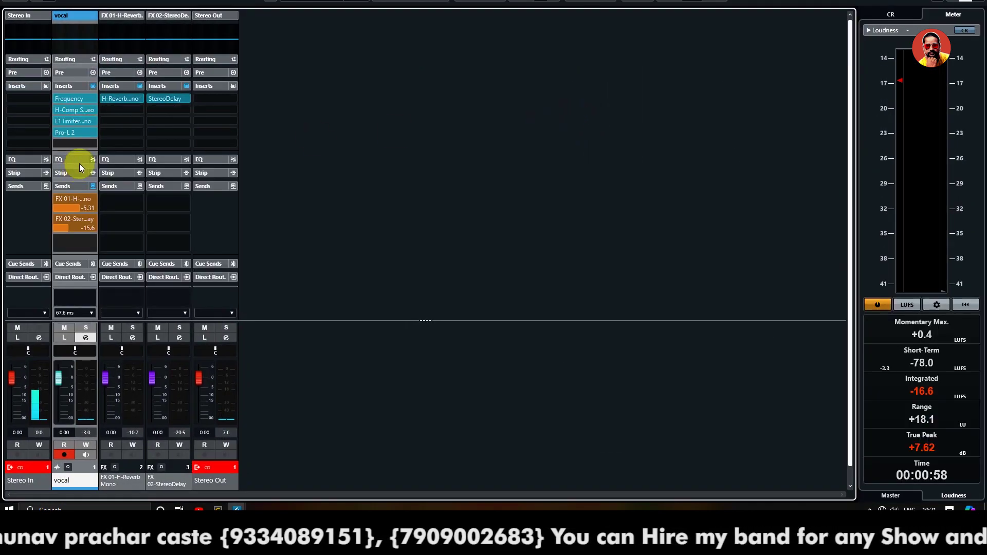
mouse_move(80, 131)
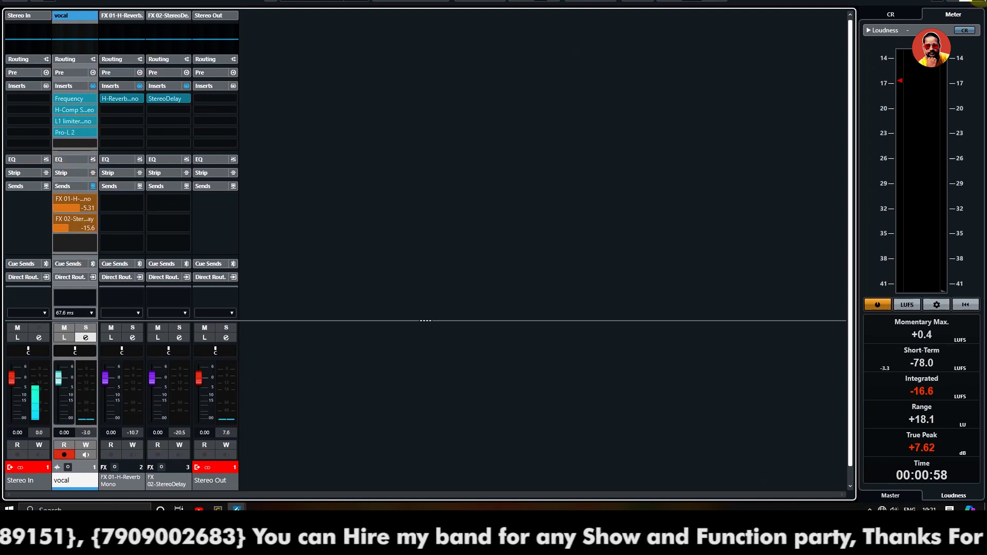
left_click(963, 4)
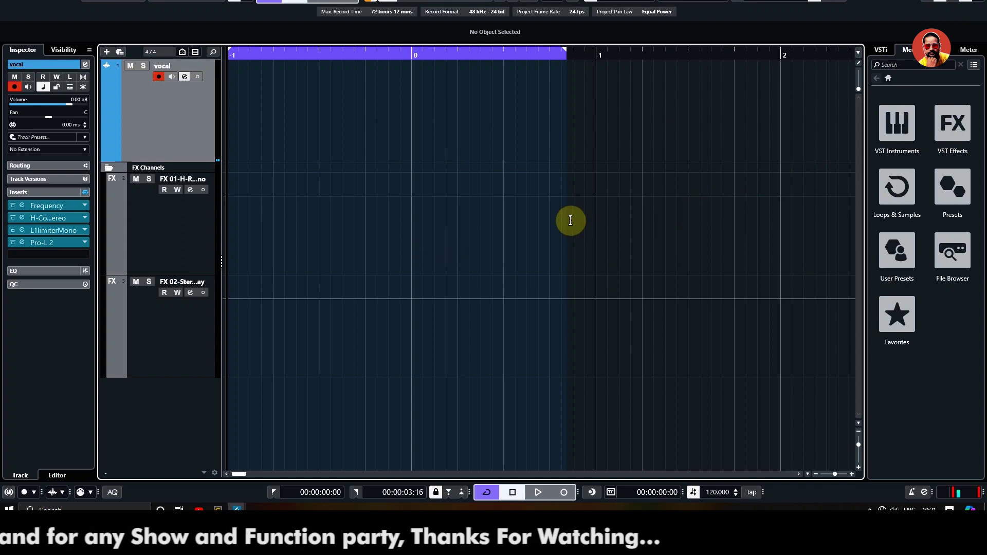
Review the vocal channel's inserts and sends in its channel settings, and briefly monitor the vocal track.
left_click(148, 121)
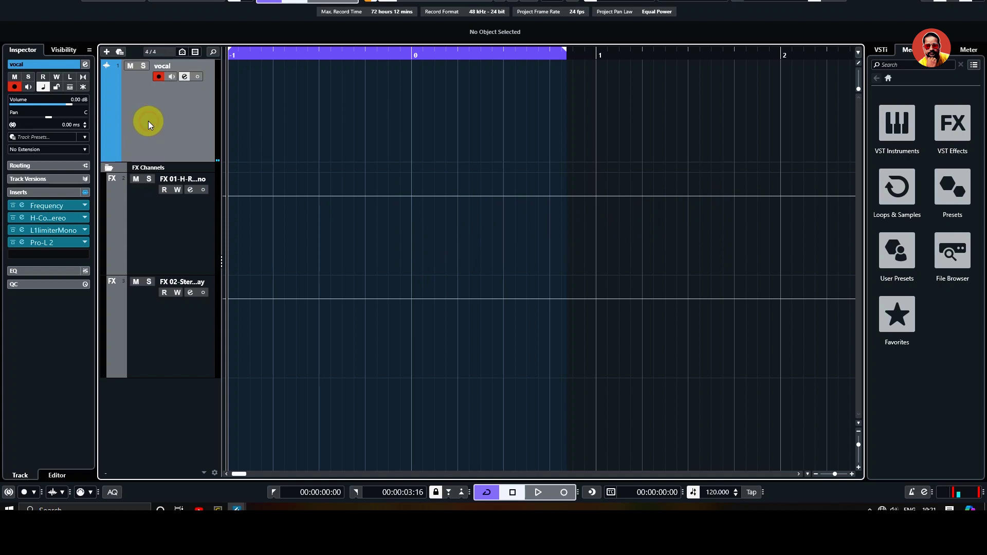
left_click(184, 78)
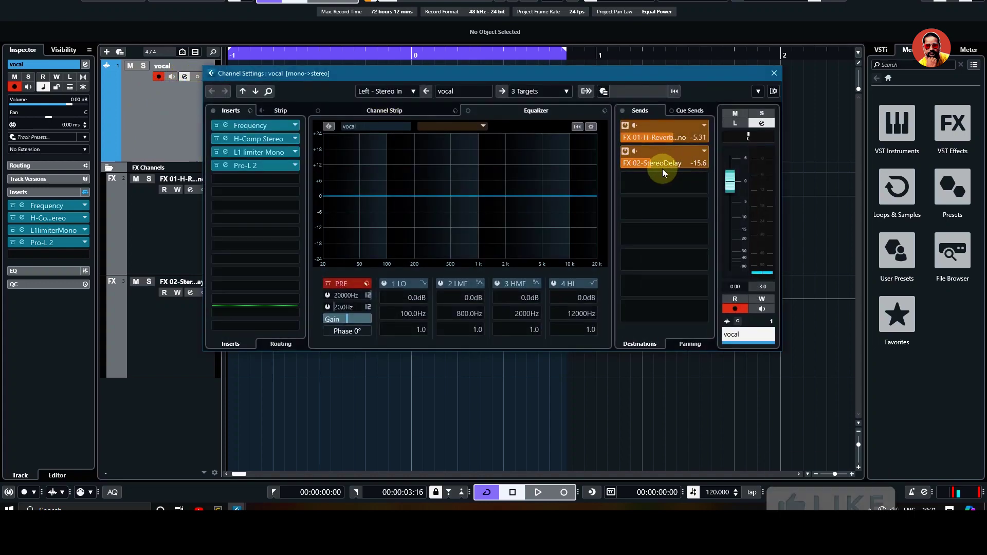
left_click(773, 73)
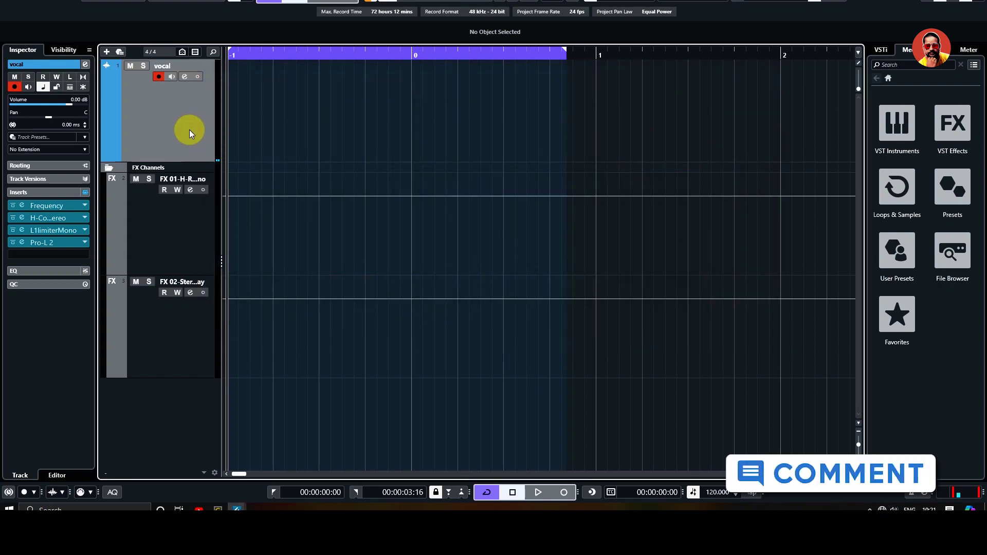
left_click(160, 100)
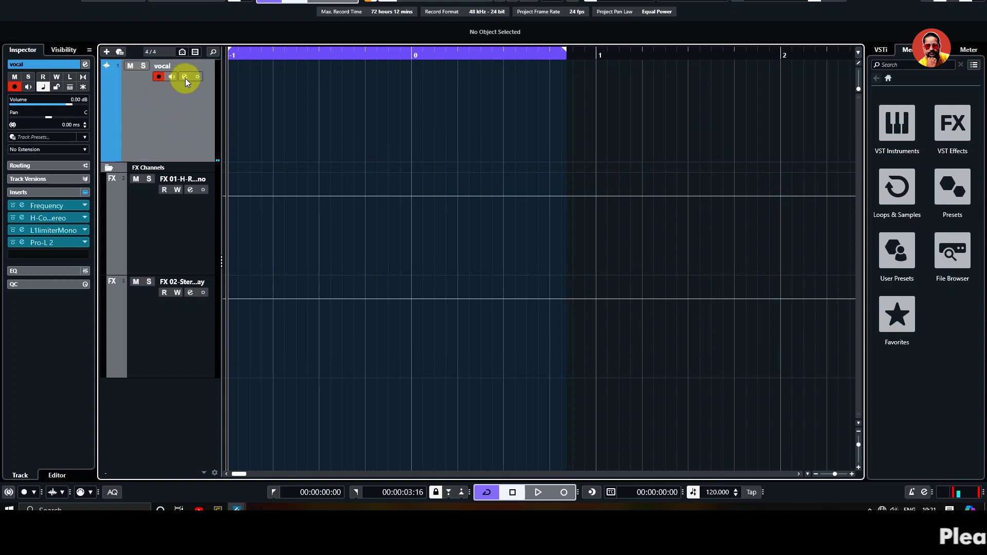
left_click(185, 77)
left_click(175, 115)
left_click(183, 77)
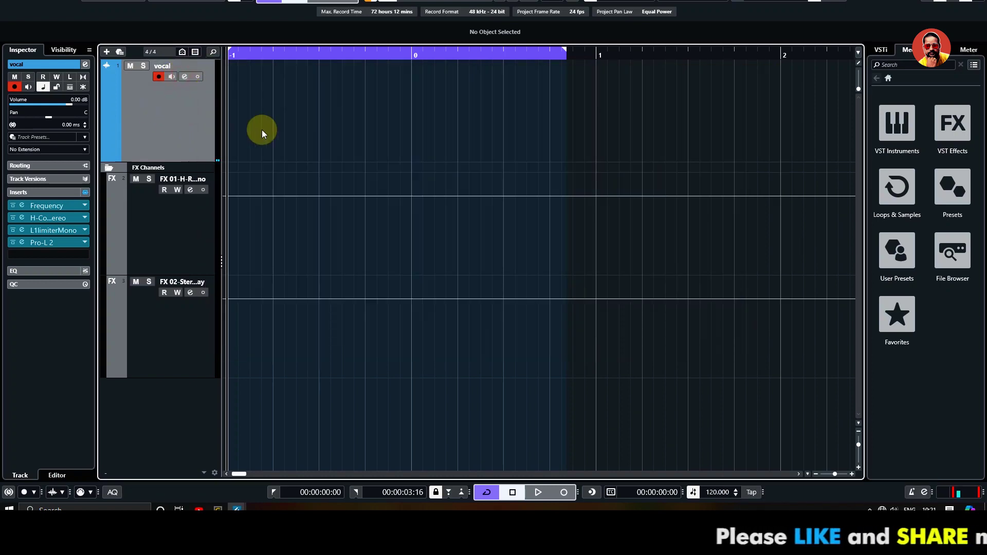
left_click(185, 77)
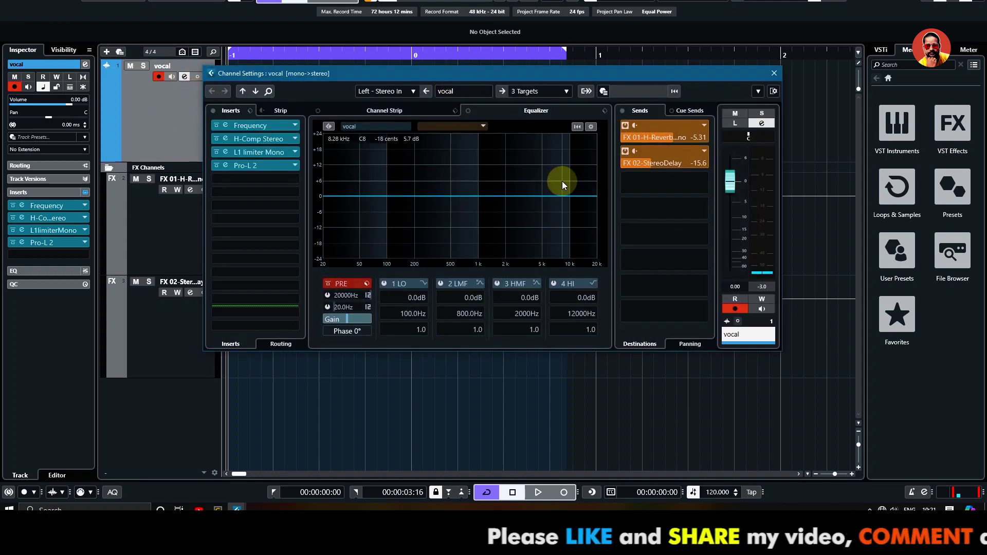
left_click(775, 74)
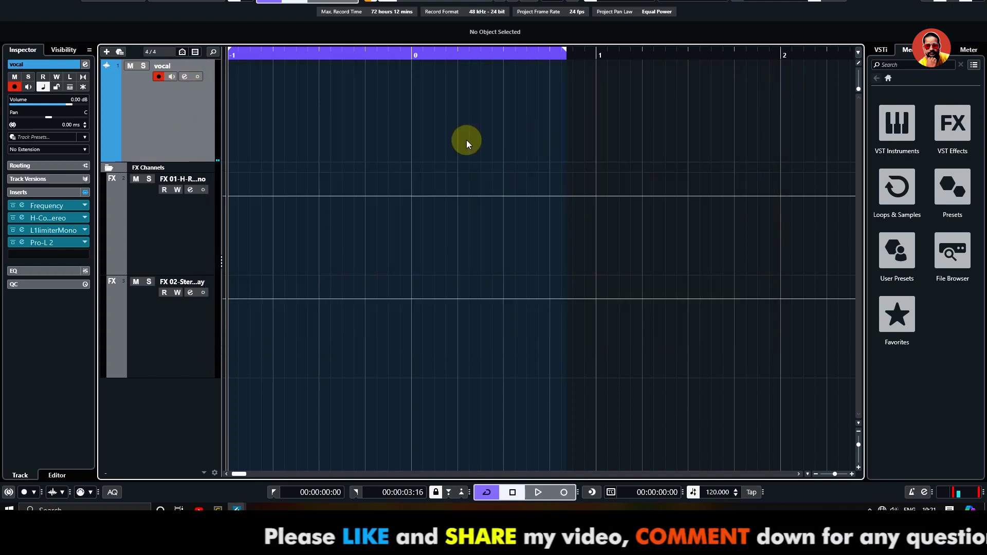
left_click(172, 76)
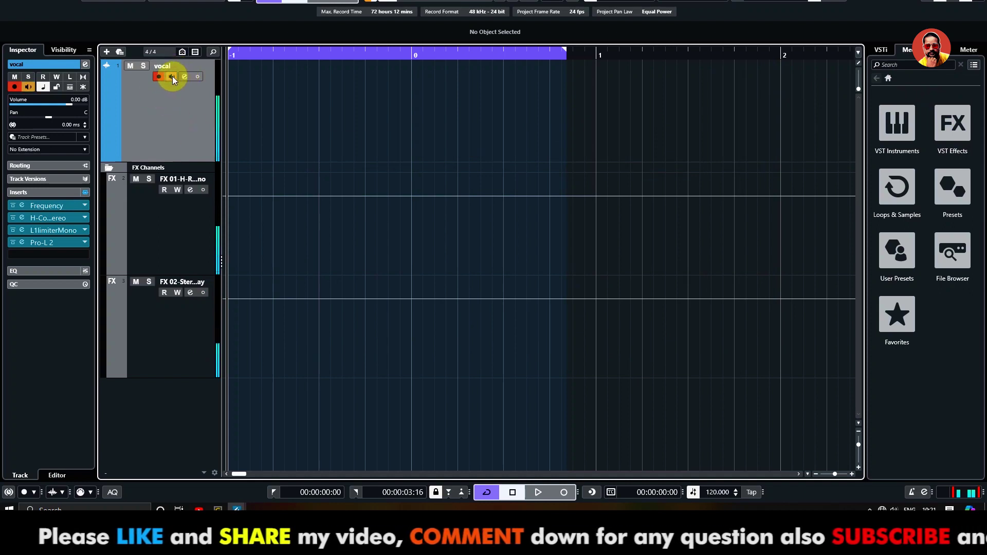
left_click(172, 76)
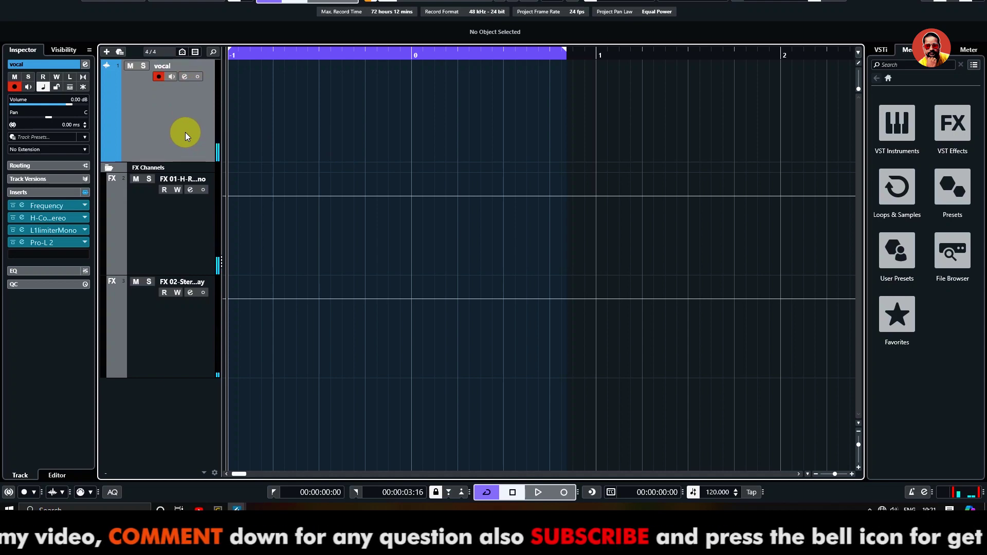
Examine the vocal channel's total latency in the MixConsole's Channel Latency Overview, and close the MixConsole.
key("F3")
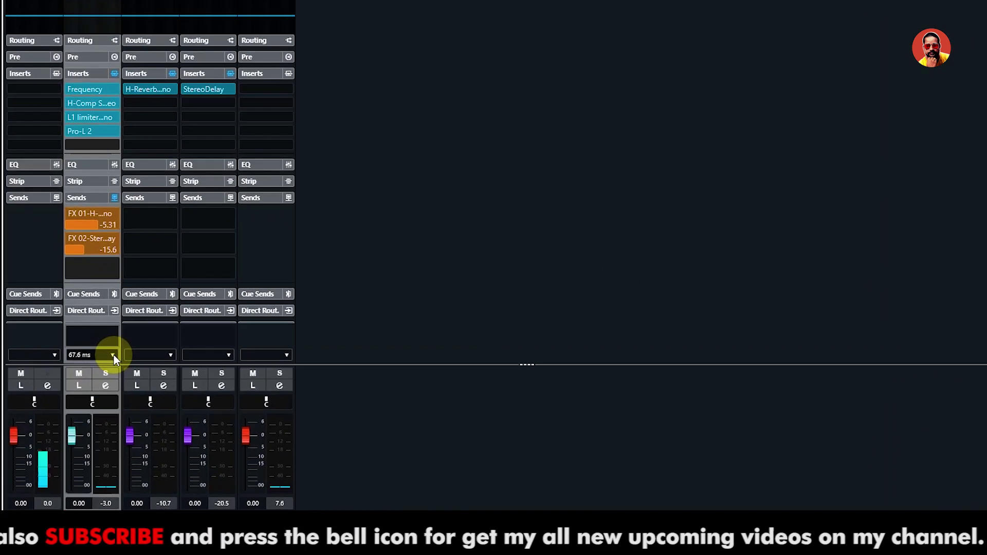
left_click(113, 355)
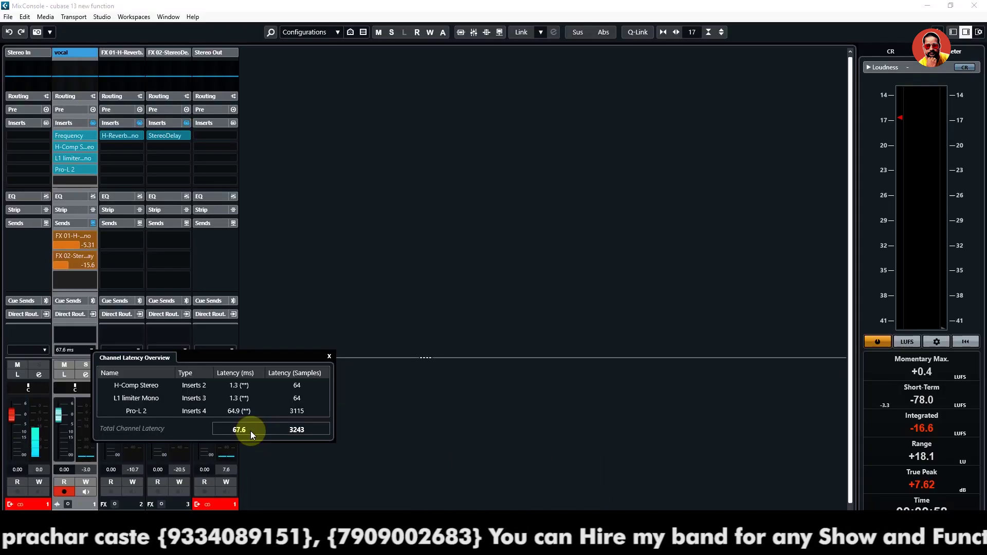
left_click(975, 5)
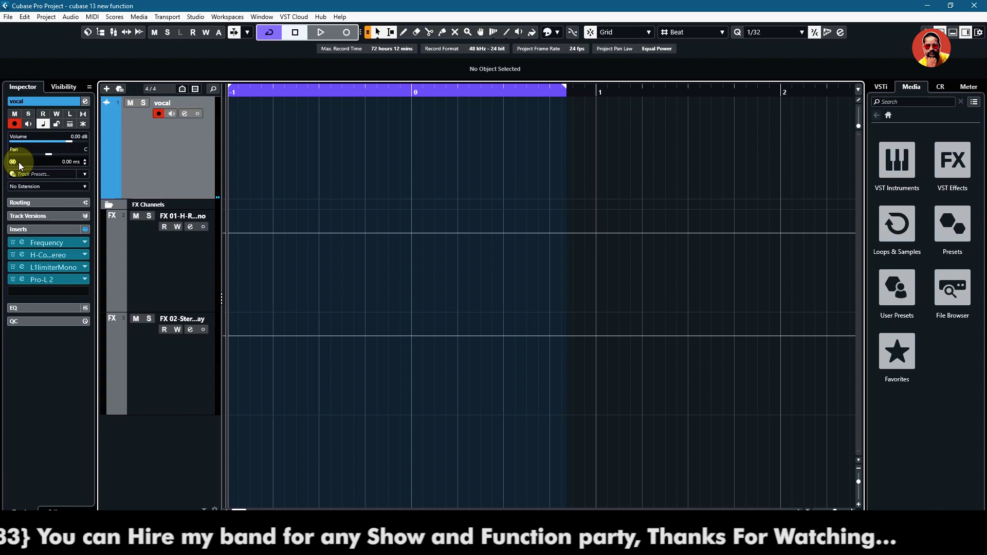
Set the vocal track's delay to -67.6 ms, and switch track monitoring on and off to listen to it.
double_click(73, 161)
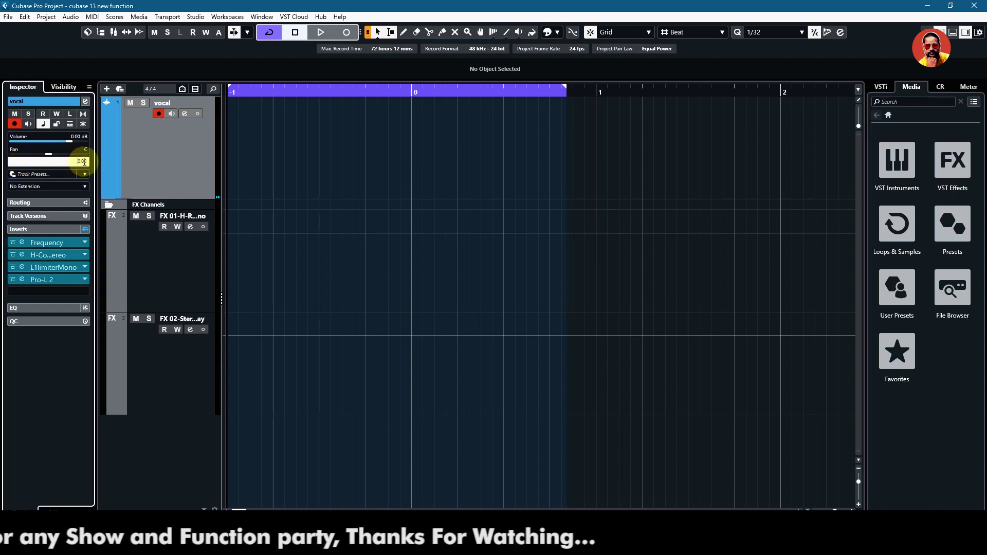
left_click_drag(87, 162, 63, 162)
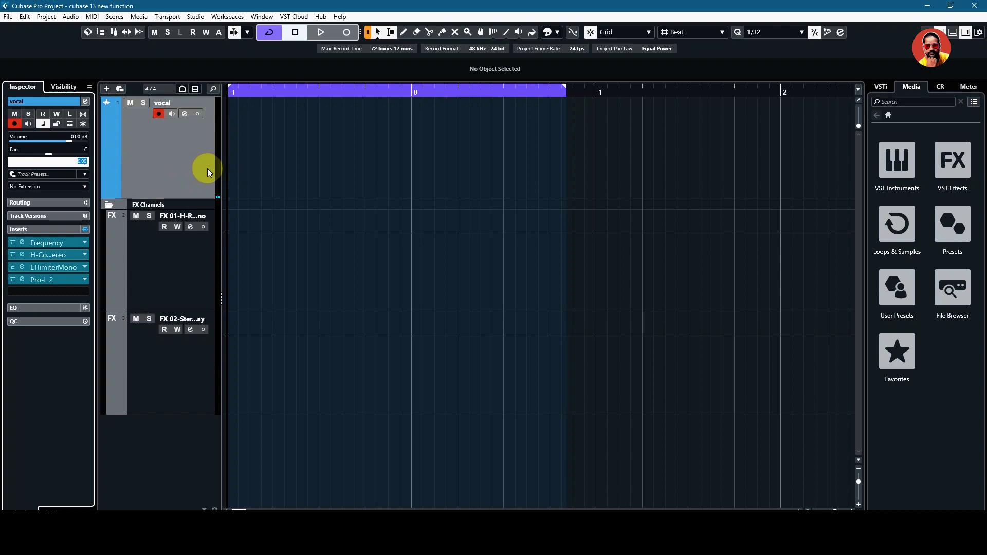
key("BackSpace")
type("-67.6")
key("Return")
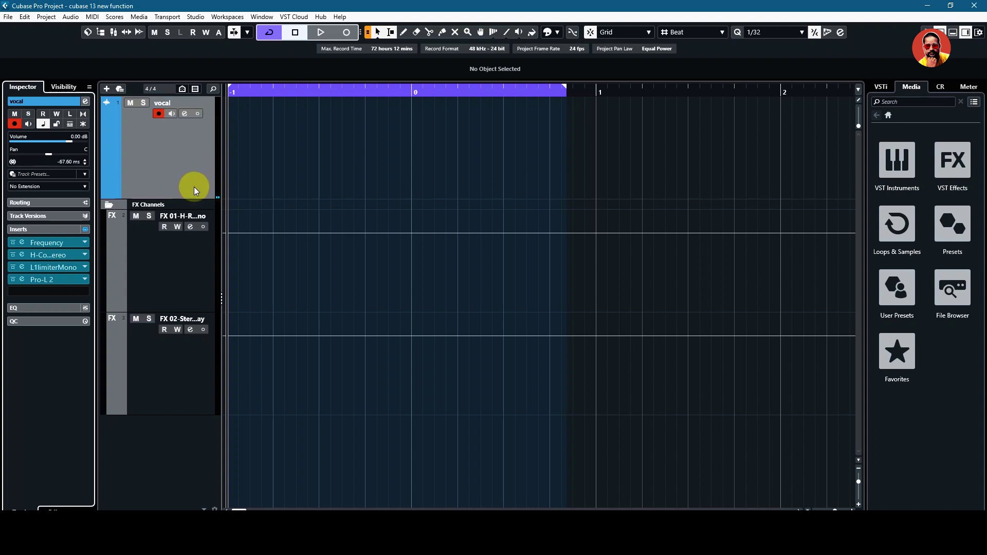
left_click(170, 114)
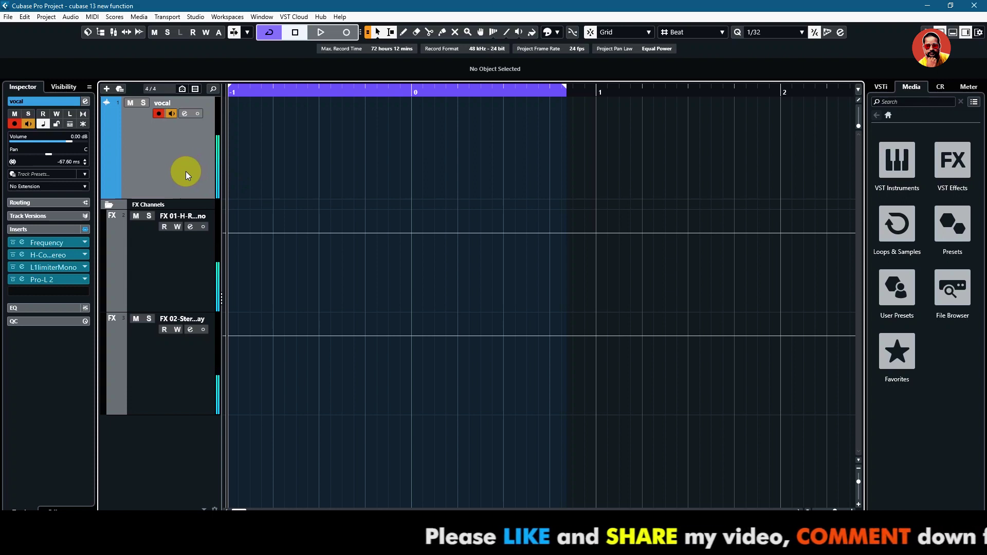
left_click(173, 114)
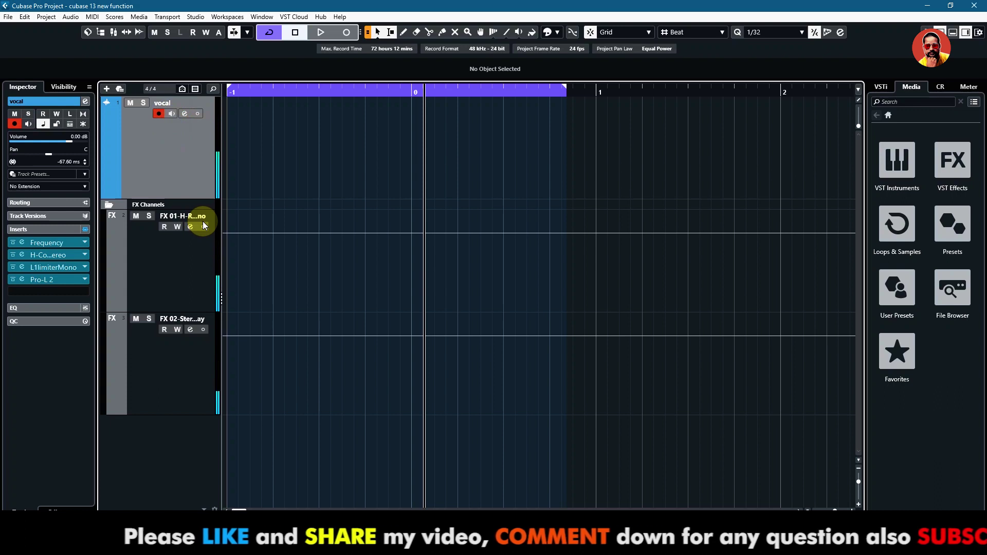